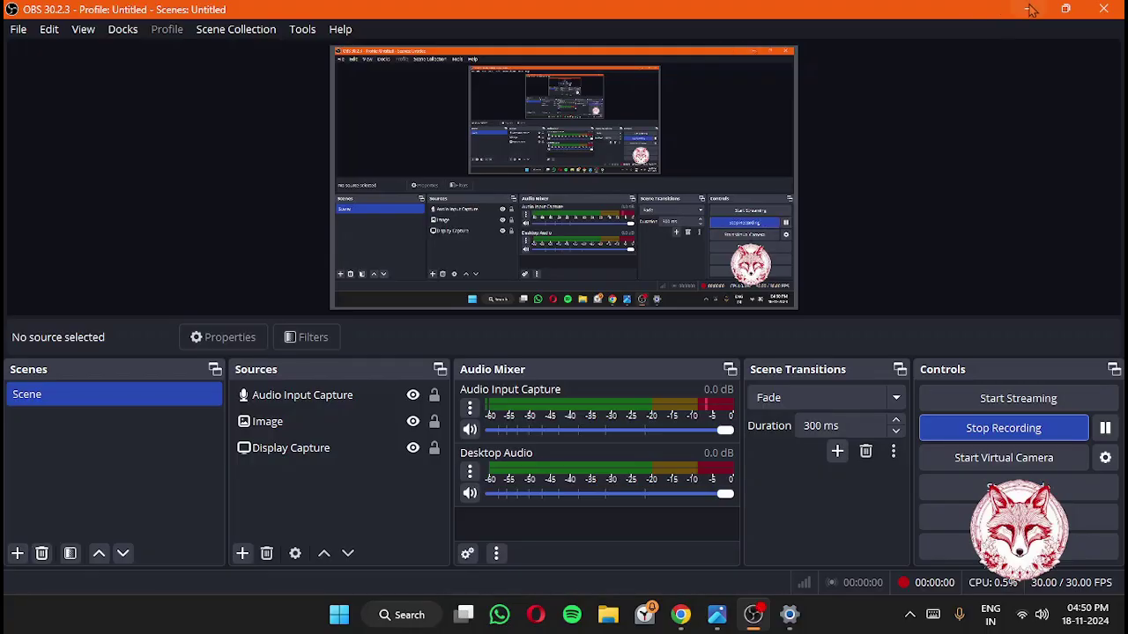
Minimize OBS, shift the File Explorer shortcut one place over among the pinned apps, and open File Explorer.
left_click(1031, 10)
left_click_drag(724, 310, 1078, 246)
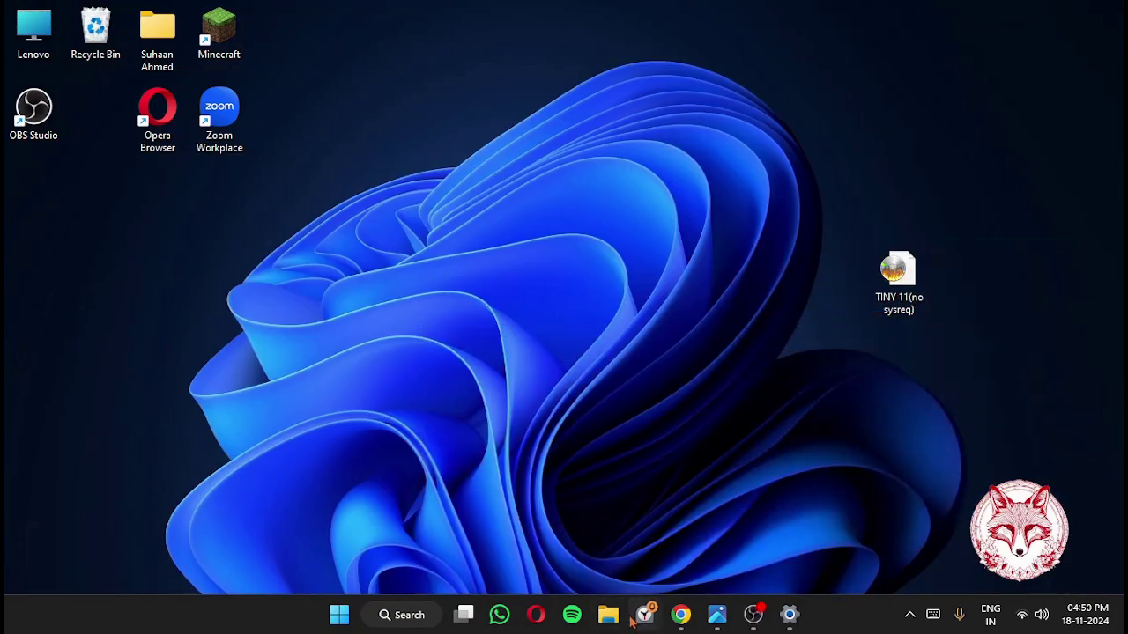
left_click_drag(631, 621, 608, 612)
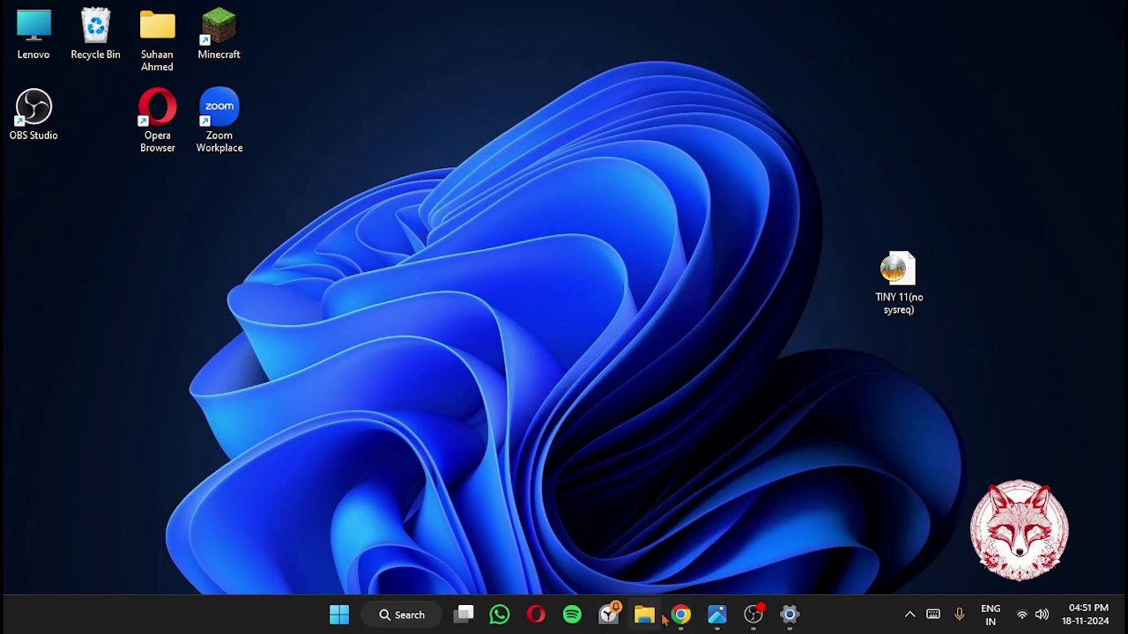
left_click(657, 616)
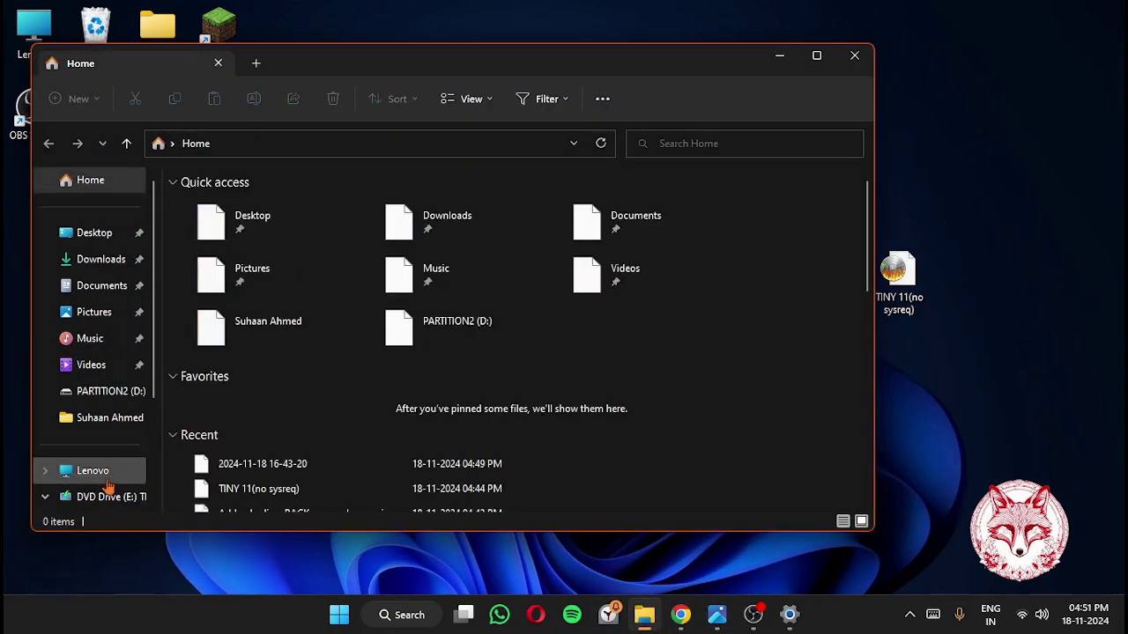
Pin DVD Drive (E:) TINY 11 BYPASS to Quick access, eject the drive, and close File Explorer.
right_click(108, 496)
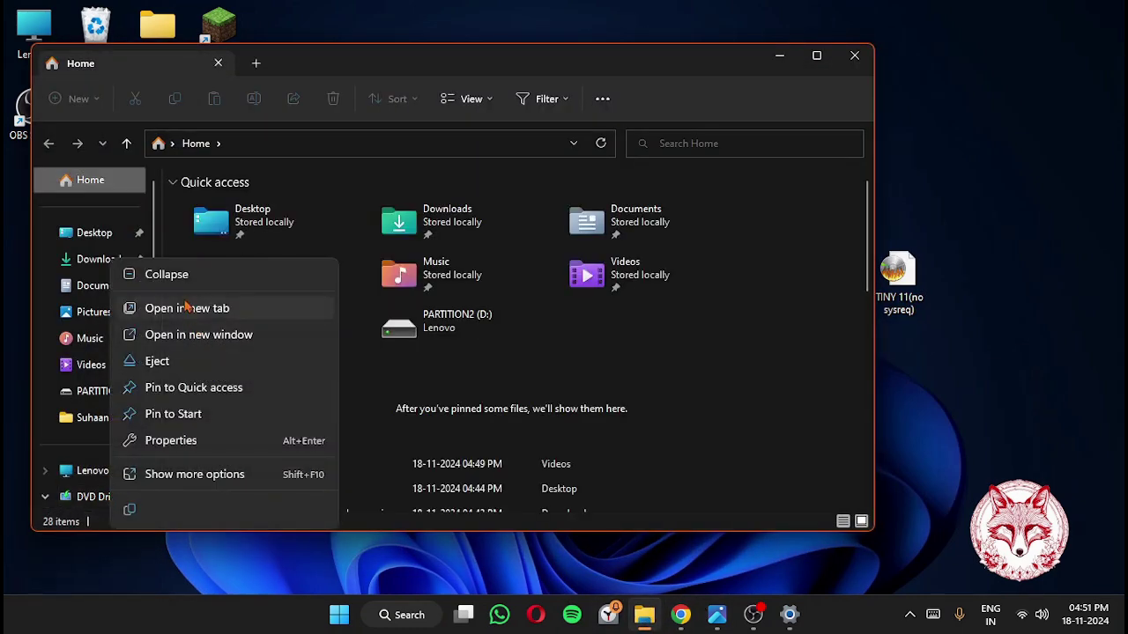
left_click(193, 386)
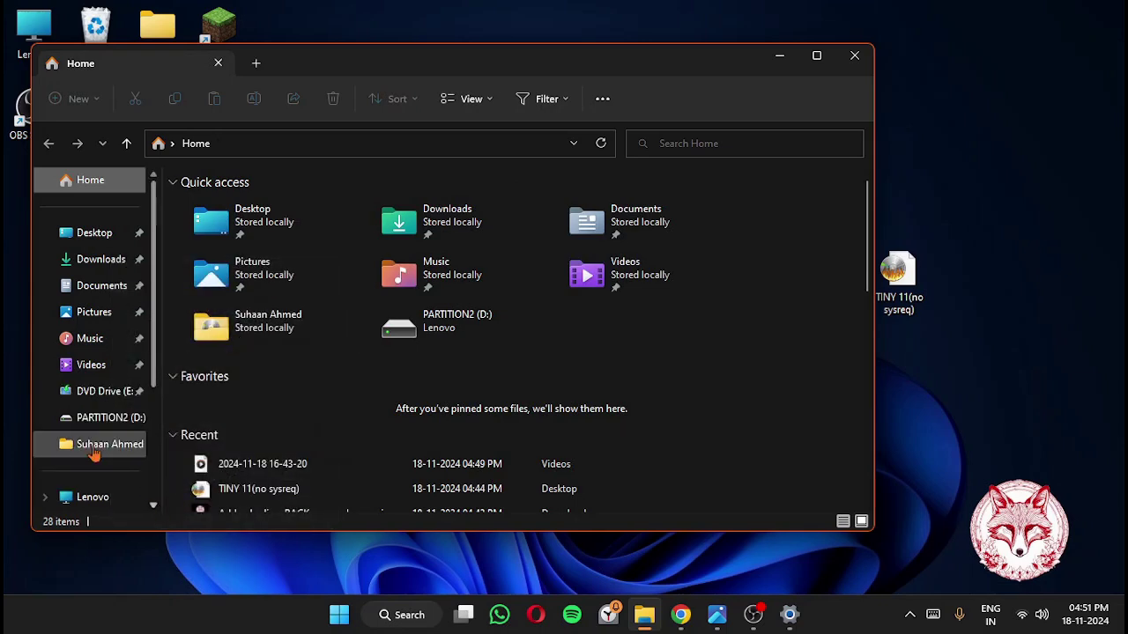
scroll(95, 452, "down", 2)
scroll(201, 403, "down", 1)
scroll(56, 404, "down", 1)
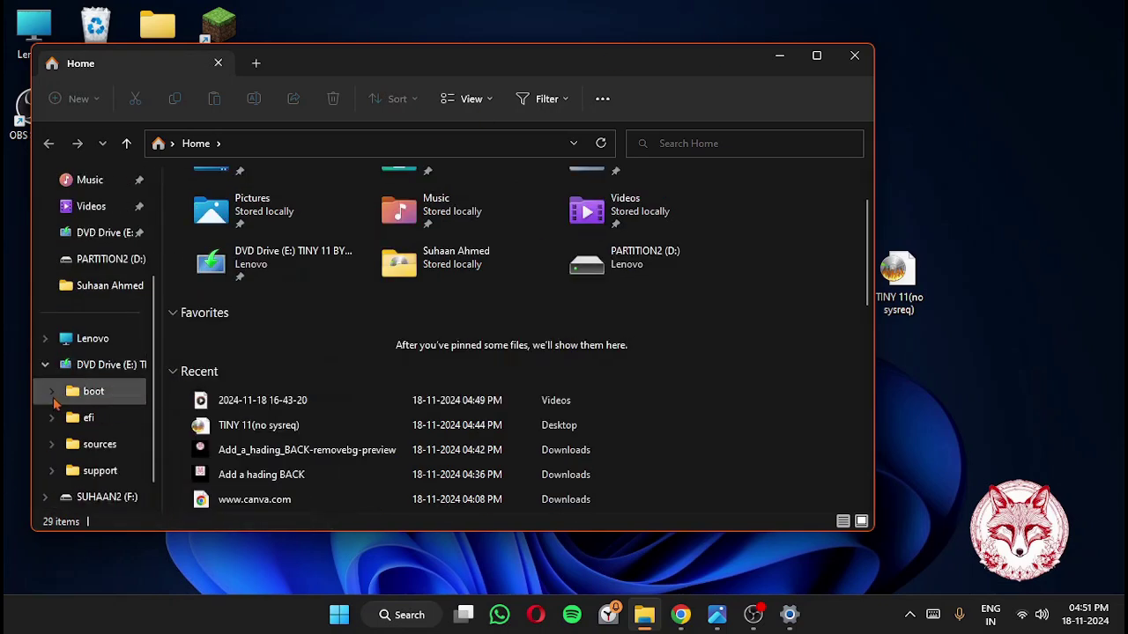
right_click(88, 364)
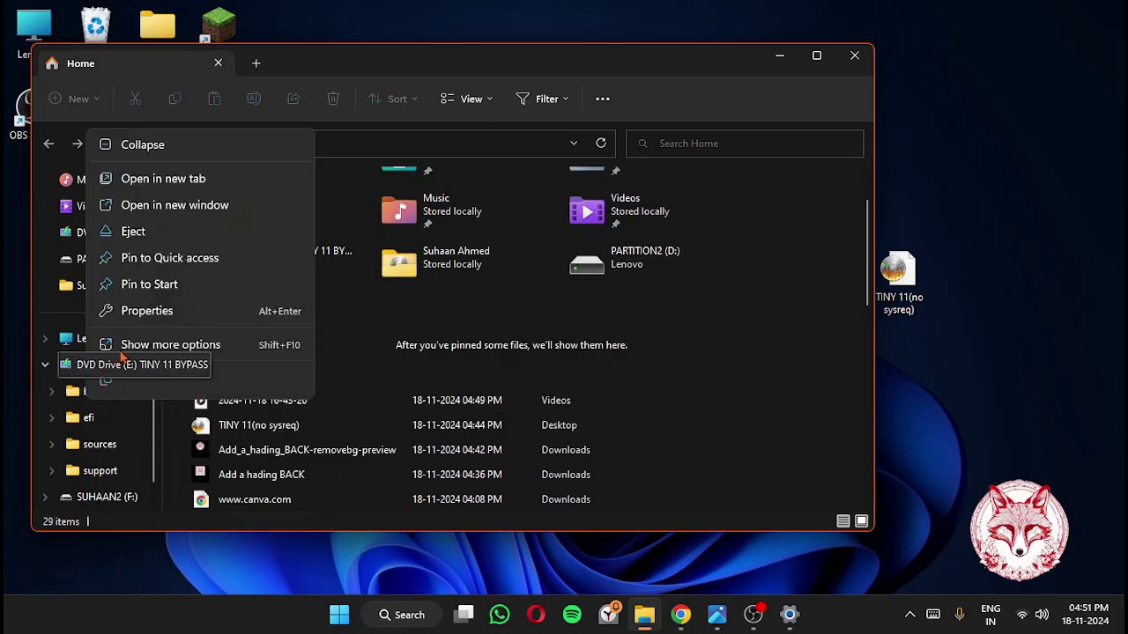
left_click(275, 233)
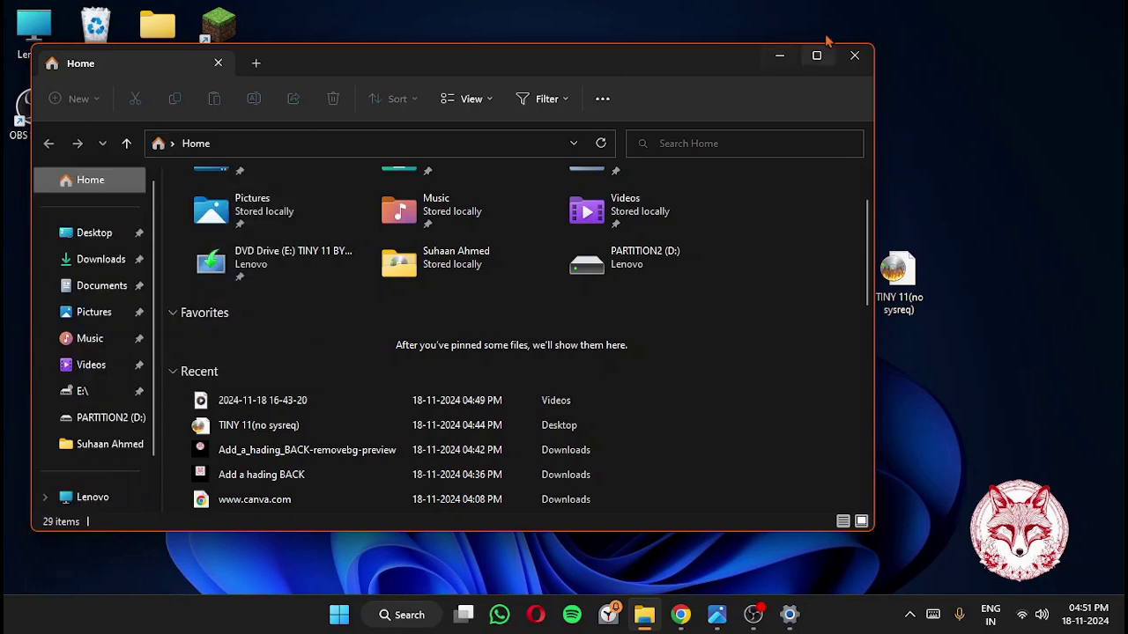
left_click(88, 391)
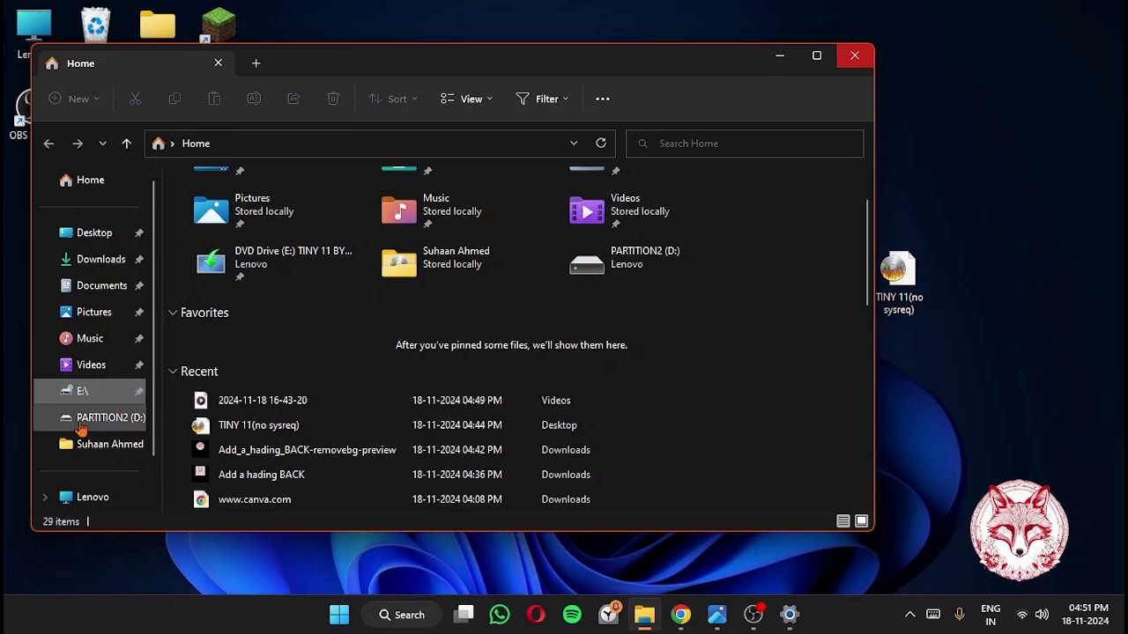
left_click(855, 55)
Reposition the TINY 11(no sysreq) disc image on an empty area of the desktop.
left_click_drag(818, 236, 980, 319)
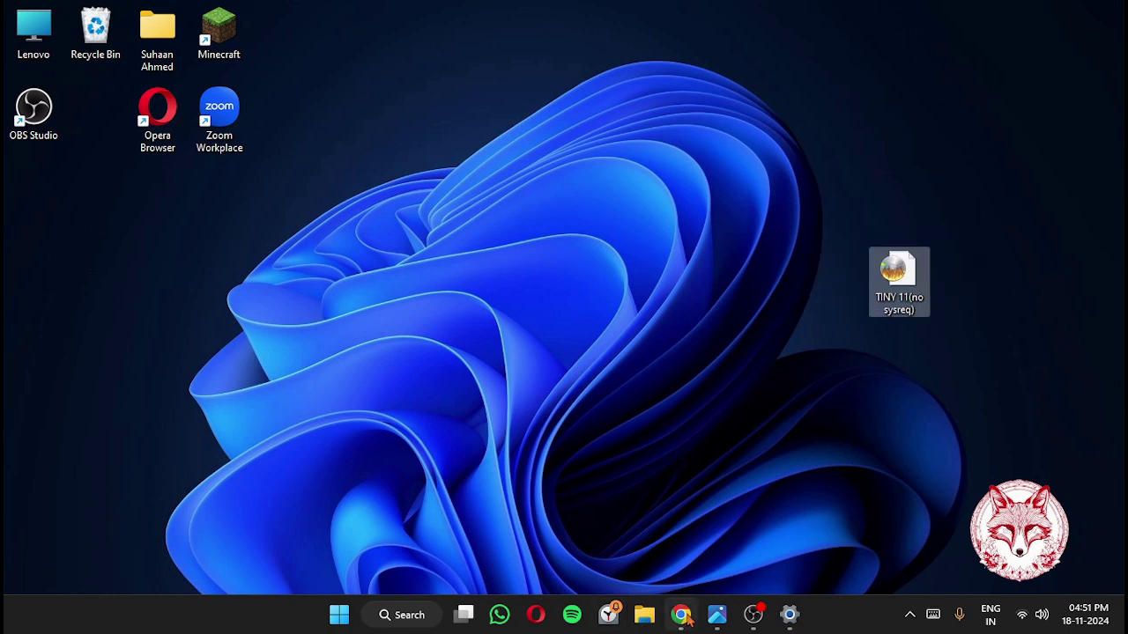
mouse_move(731, 627)
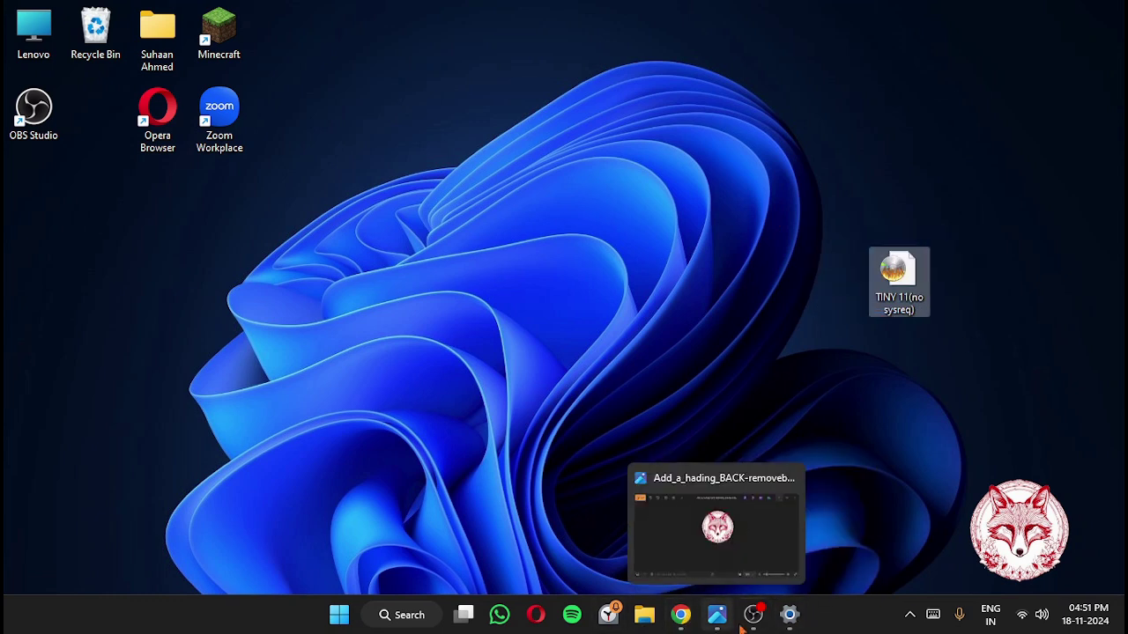
left_click_drag(694, 149, 867, 249)
left_click_drag(896, 298, 841, 84)
left_click_drag(837, 40, 895, 189)
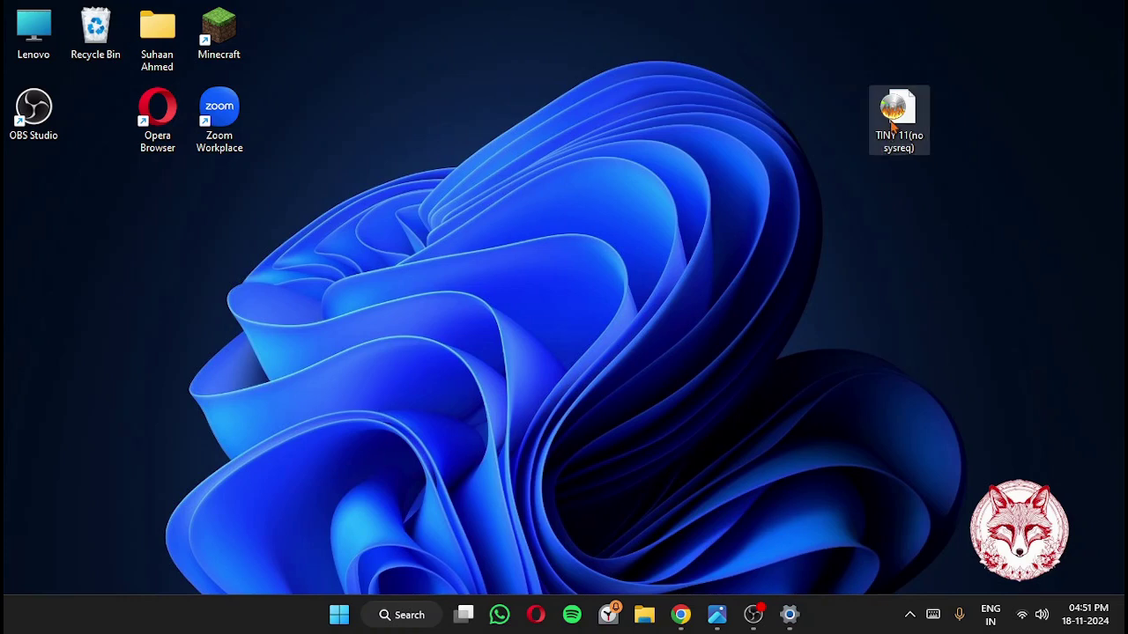
left_click_drag(856, 60, 1102, 300)
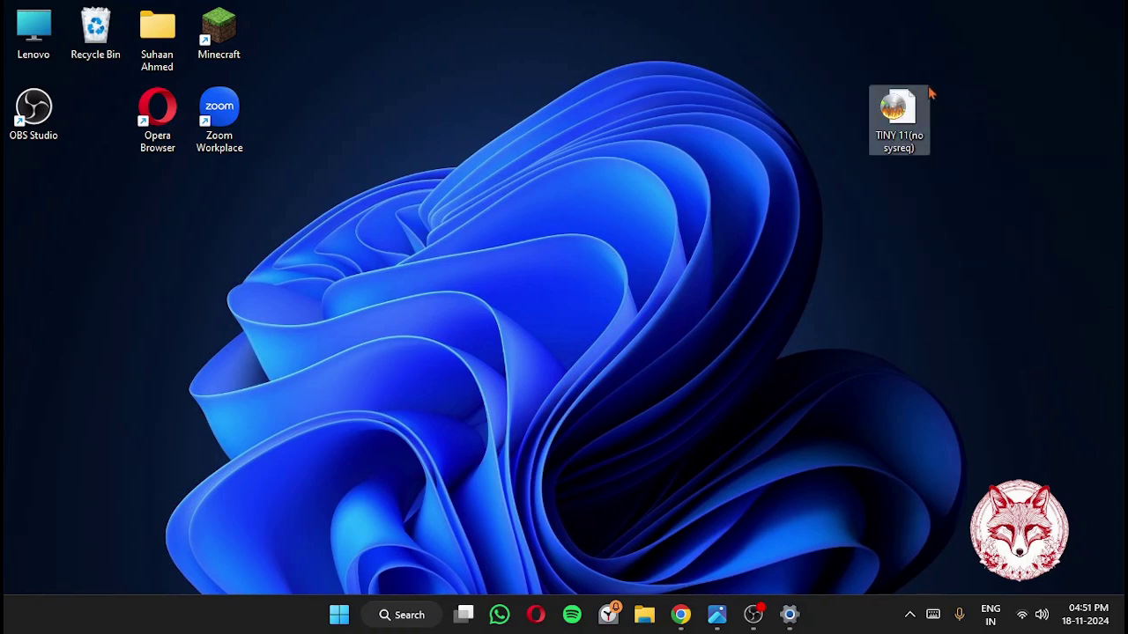
left_click_drag(921, 112, 1013, 181)
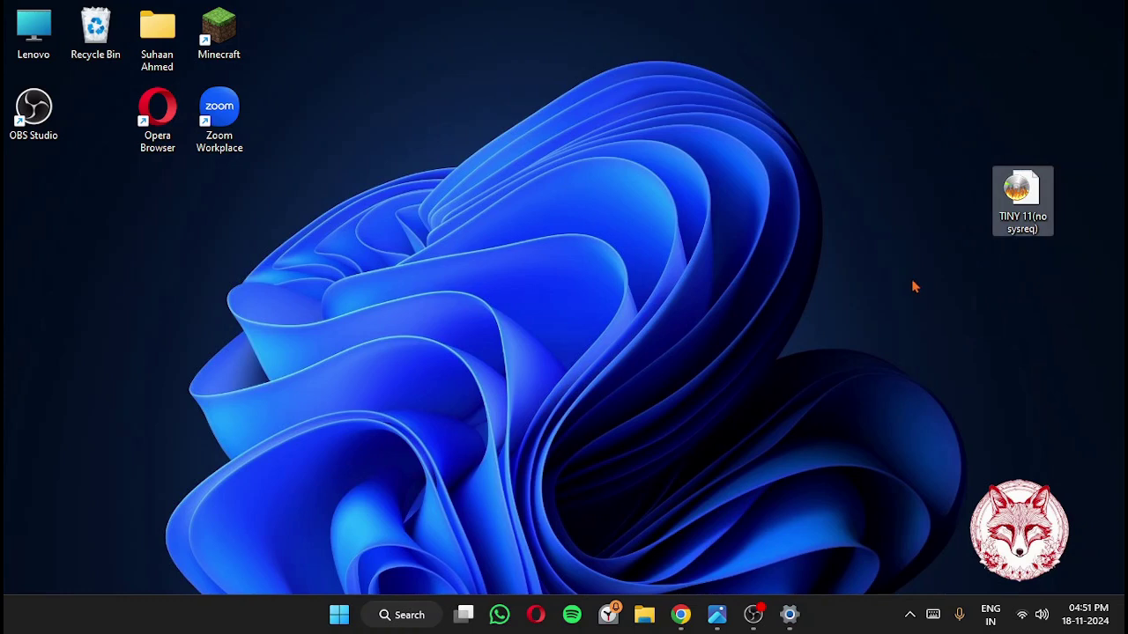
left_click_drag(929, 219, 833, 176)
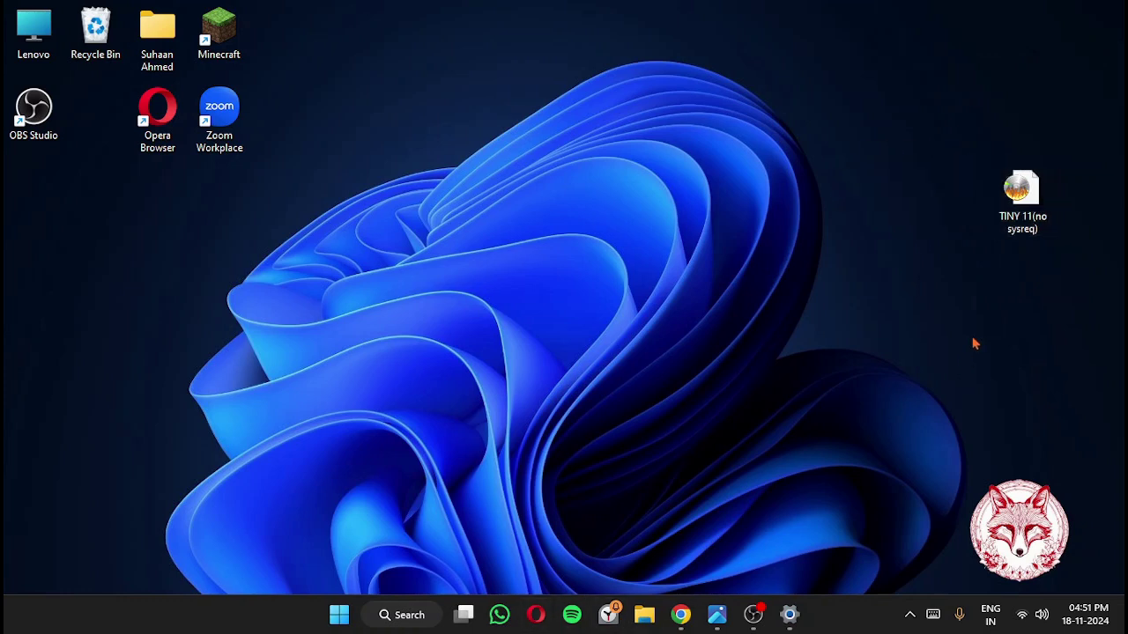
left_click_drag(428, 132, 509, 578)
left_click_drag(254, 9, 899, 599)
left_click_drag(1088, 130, 1038, 229)
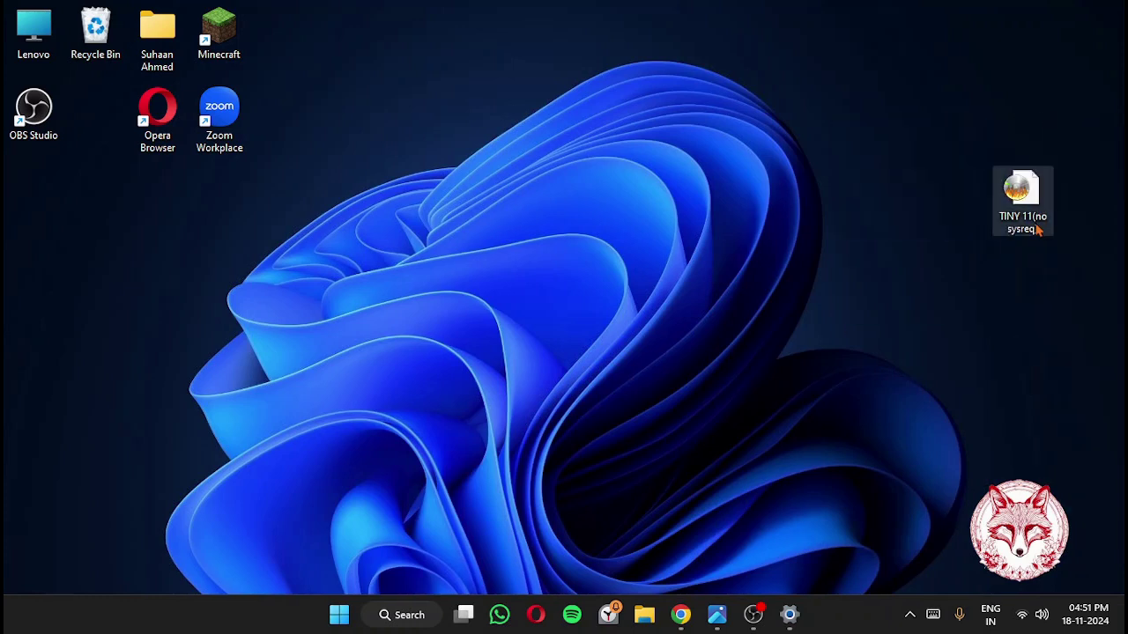
Mount the TINY 11(no sysreq) disc image from the desktop by opening it with Windows Explorer.
right_click(1037, 222)
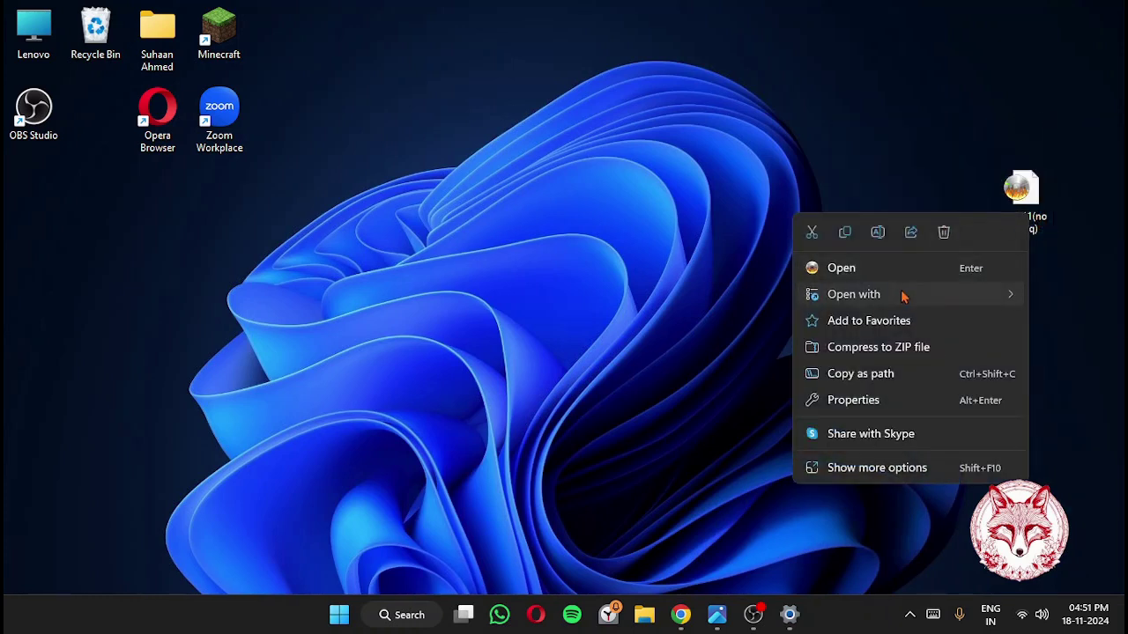
mouse_move(836, 294)
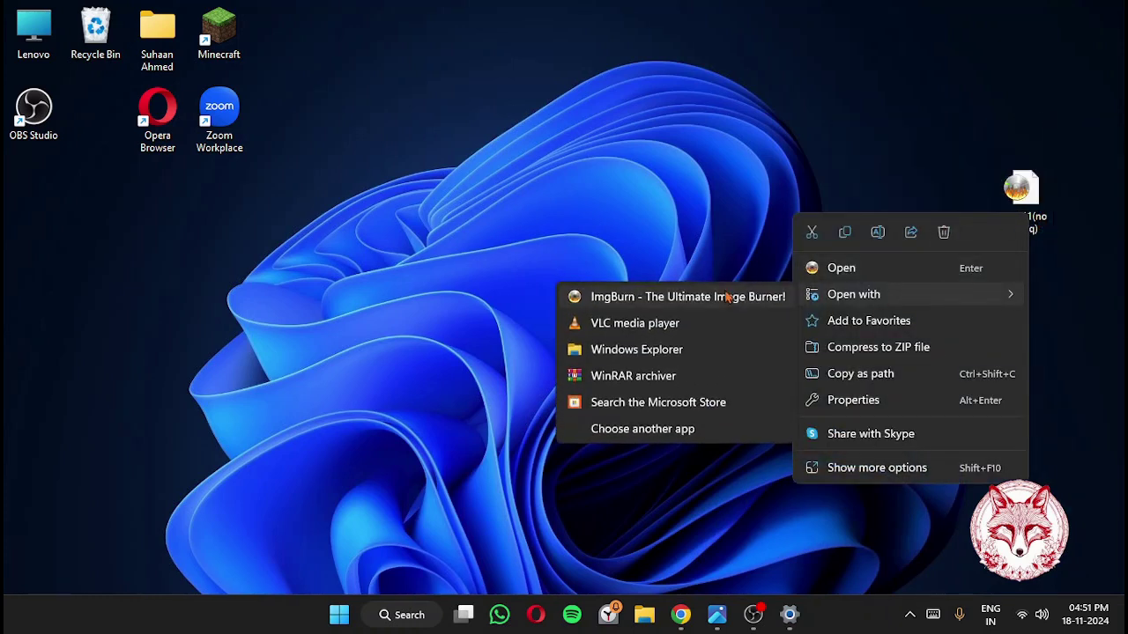
left_click(675, 352)
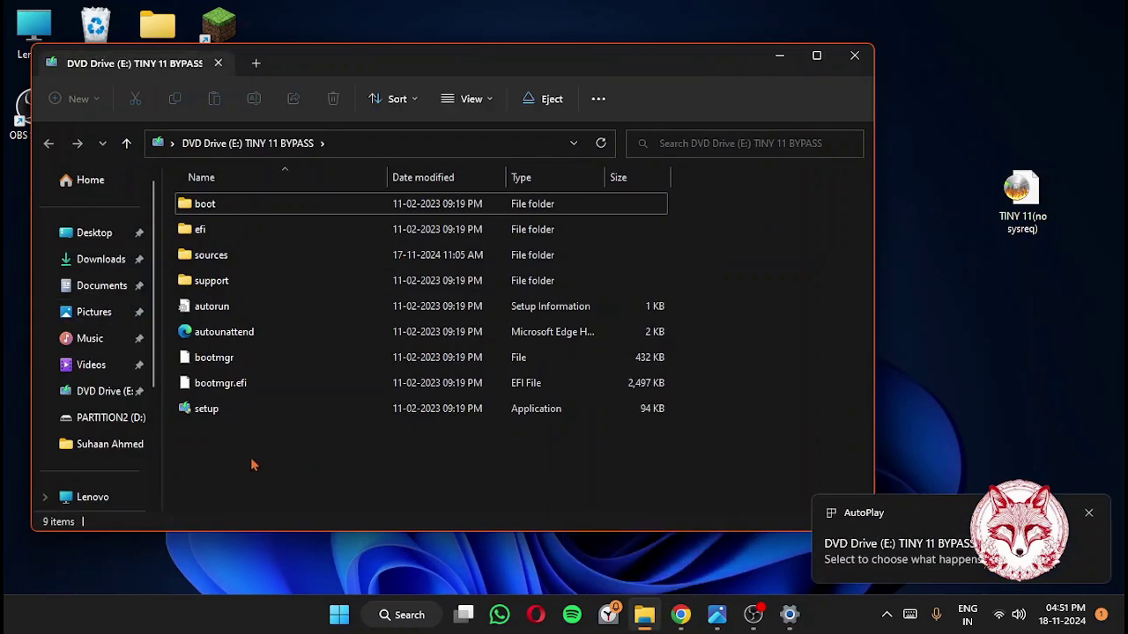
left_click_drag(251, 465, 352, 352)
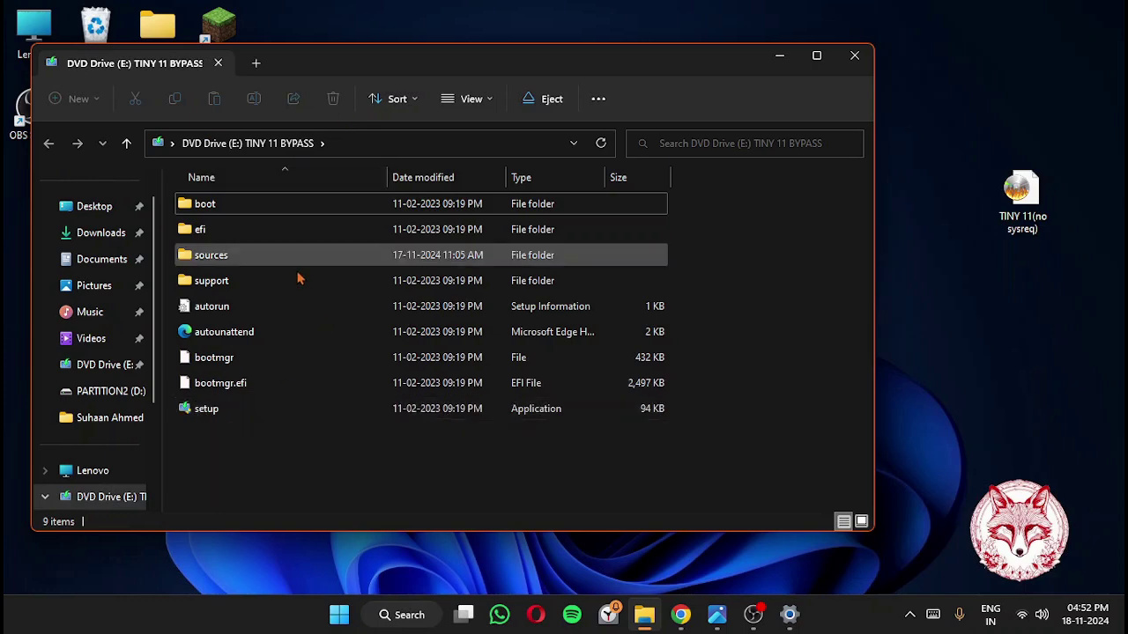
Open the sources folder on the mounted TINY 11 BYPASS drive and browse through its files.
double_click(326, 256)
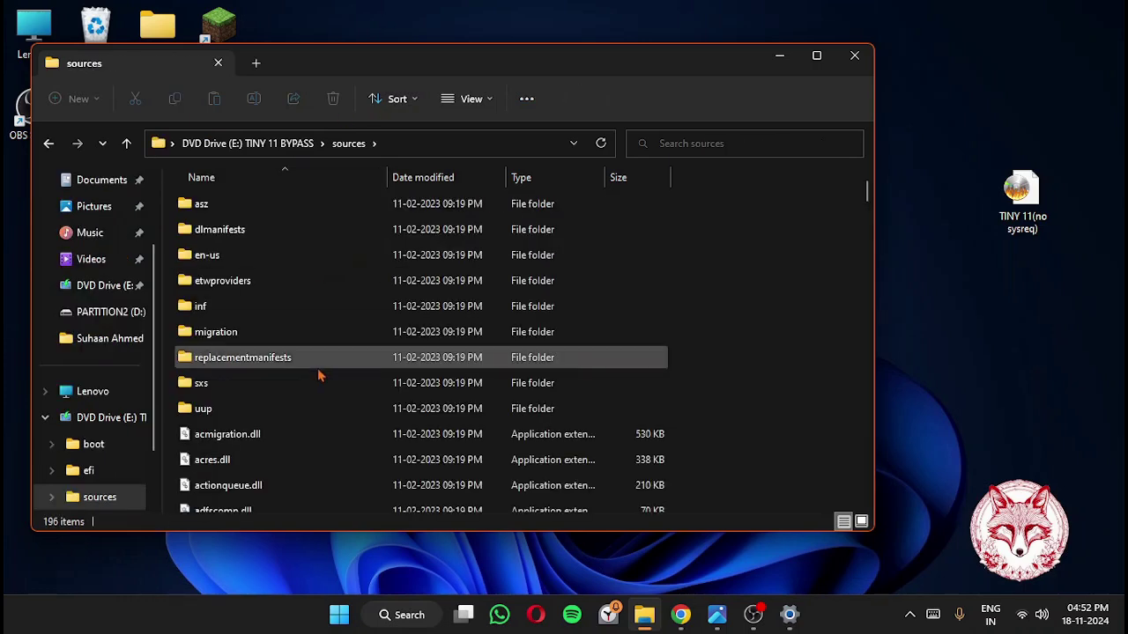
scroll(333, 421, "down", 8)
scroll(330, 424, "down", 20)
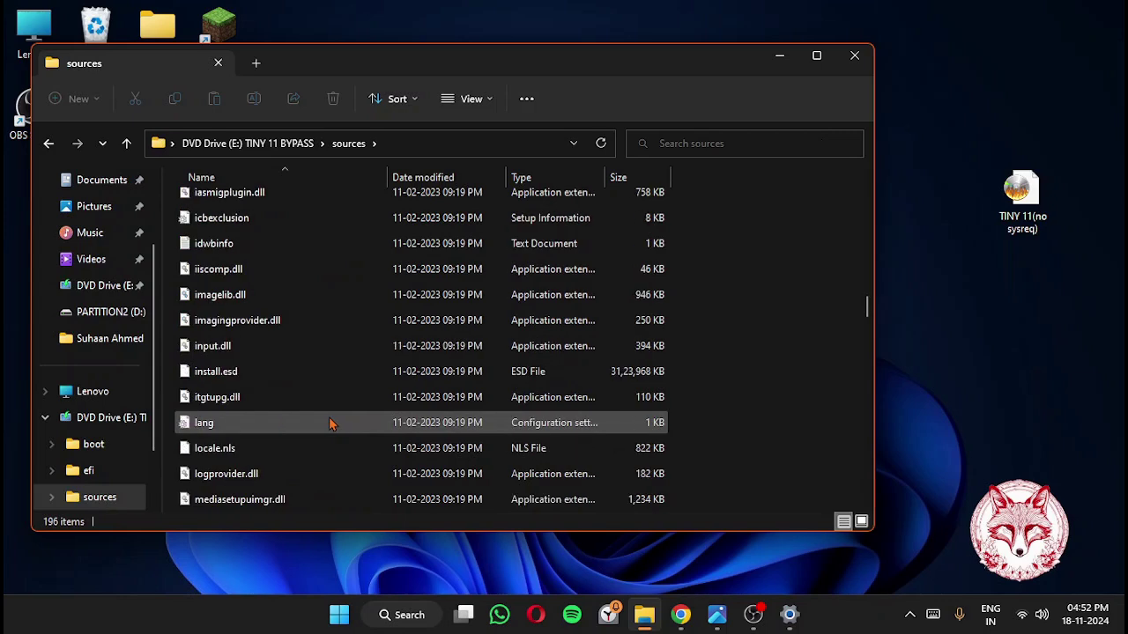
scroll(327, 428, "down", 20)
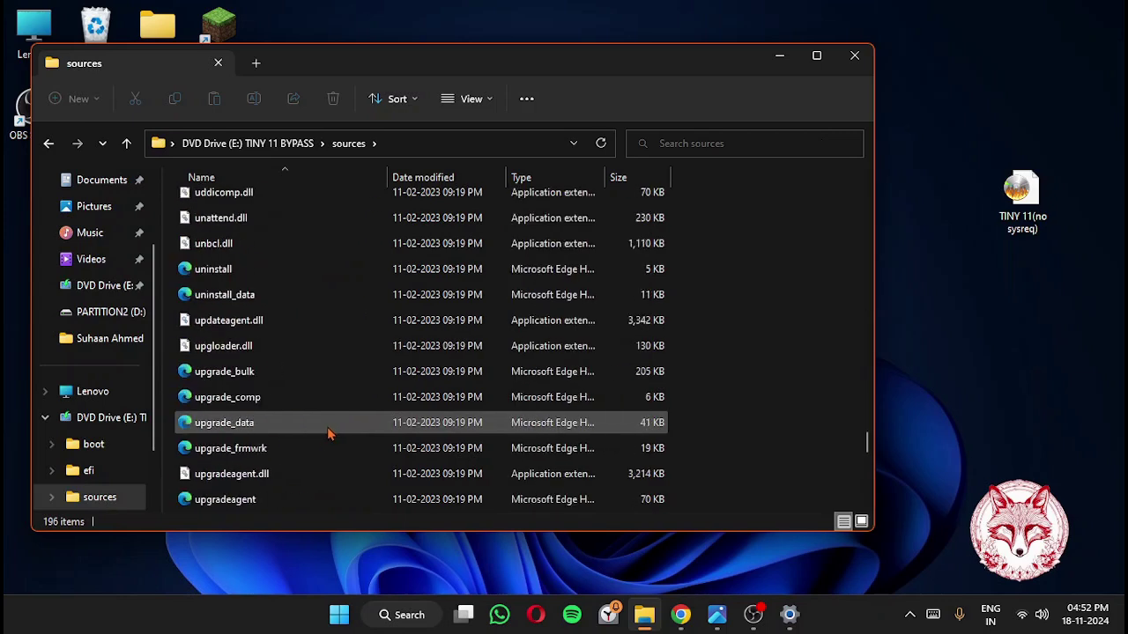
scroll(327, 432, "down", 3)
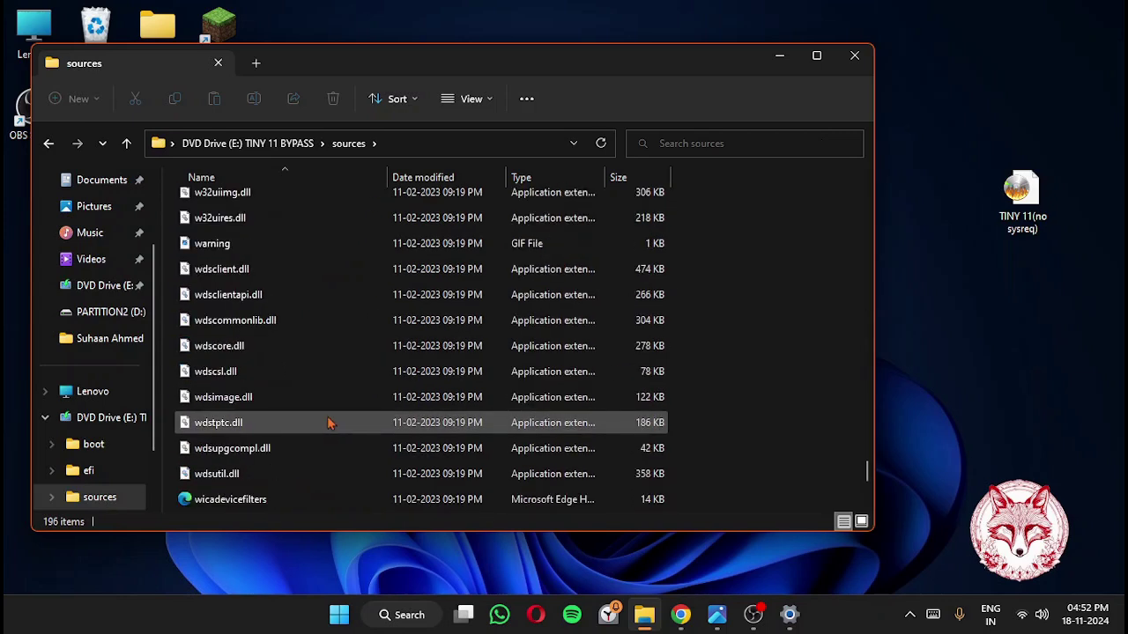
View the warning GIF from the sources folder and close the image viewer.
double_click(317, 243)
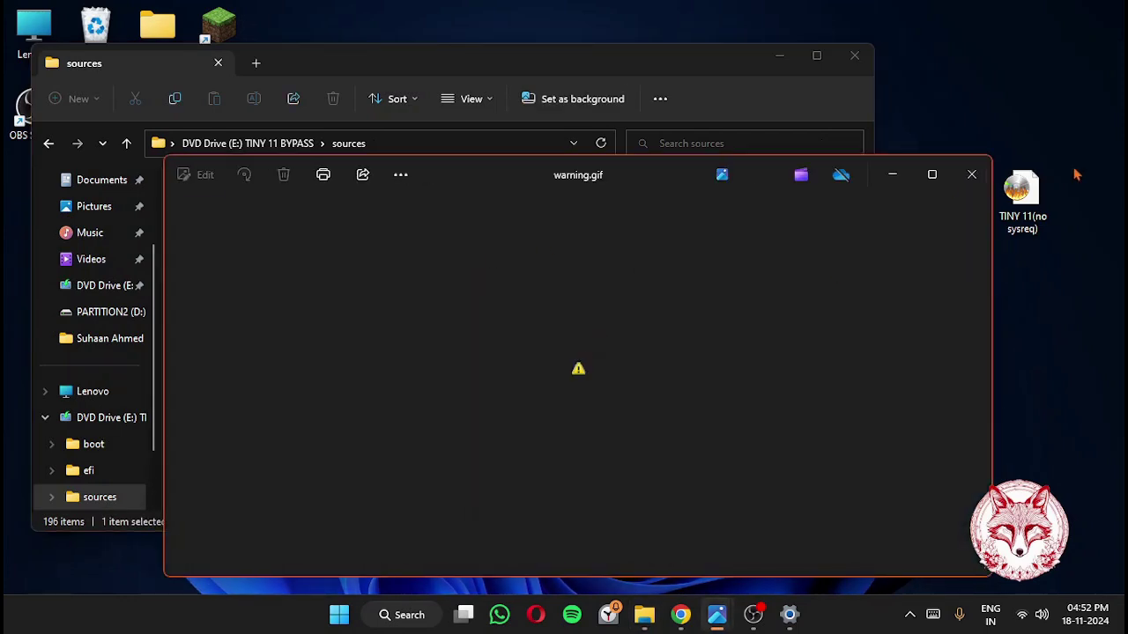
left_click(971, 174)
scroll(395, 377, "down", 3)
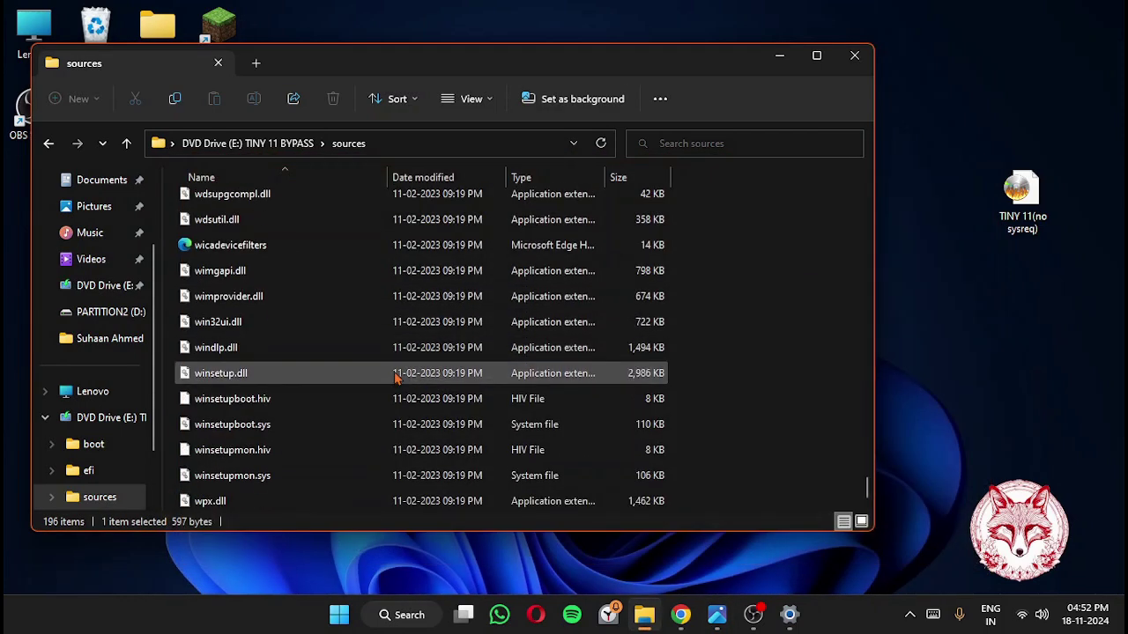
Locate the setupprep application in the sources folder and run it to start Windows 11 Setup.
scroll(394, 377, "up", 18)
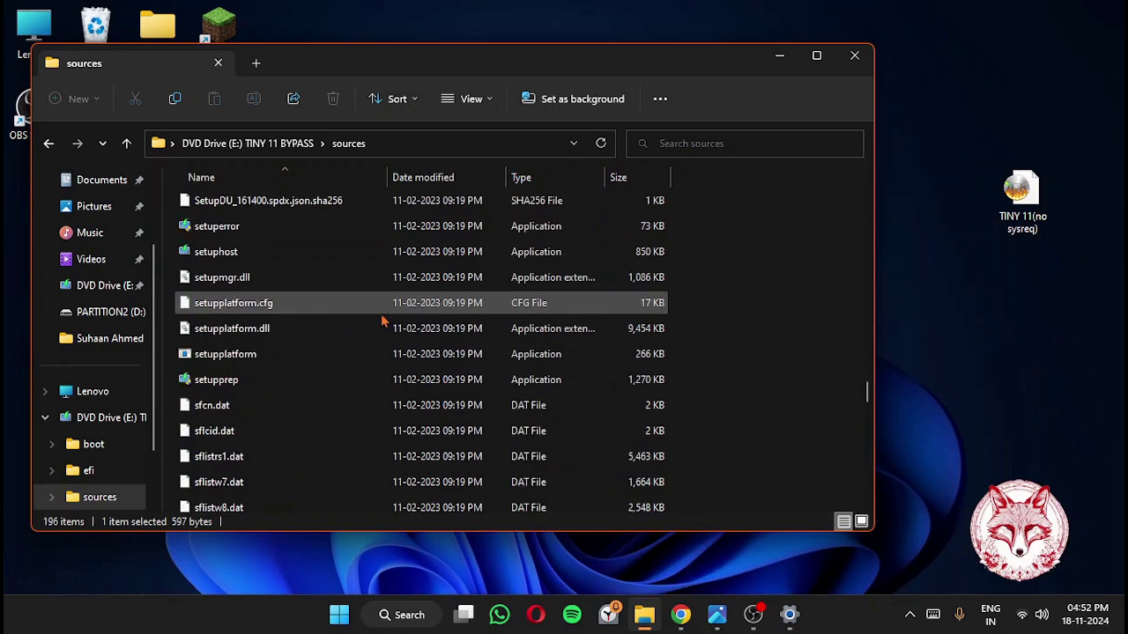
scroll(381, 322, "up", 20)
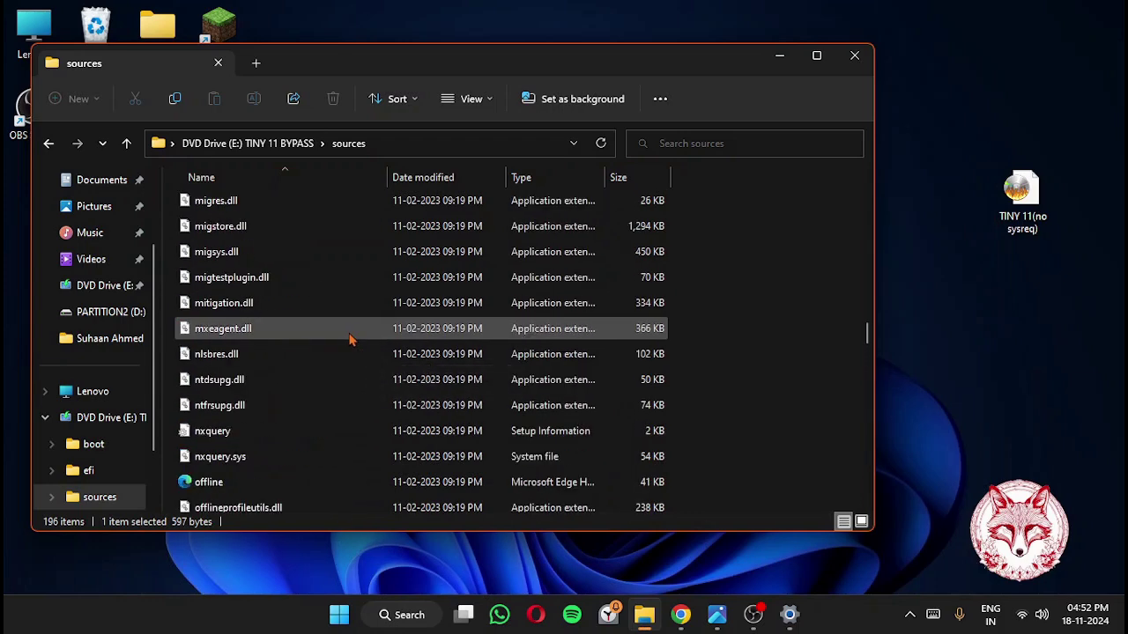
scroll(349, 340, "up", 20)
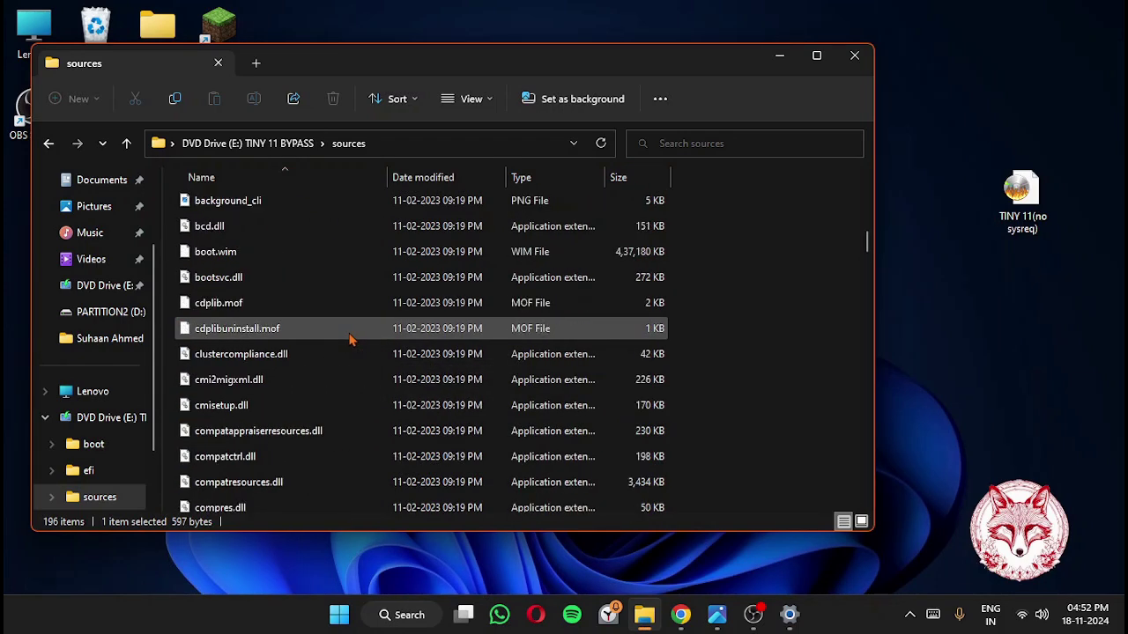
scroll(349, 339, "up", 15)
scroll(337, 320, "down", 4)
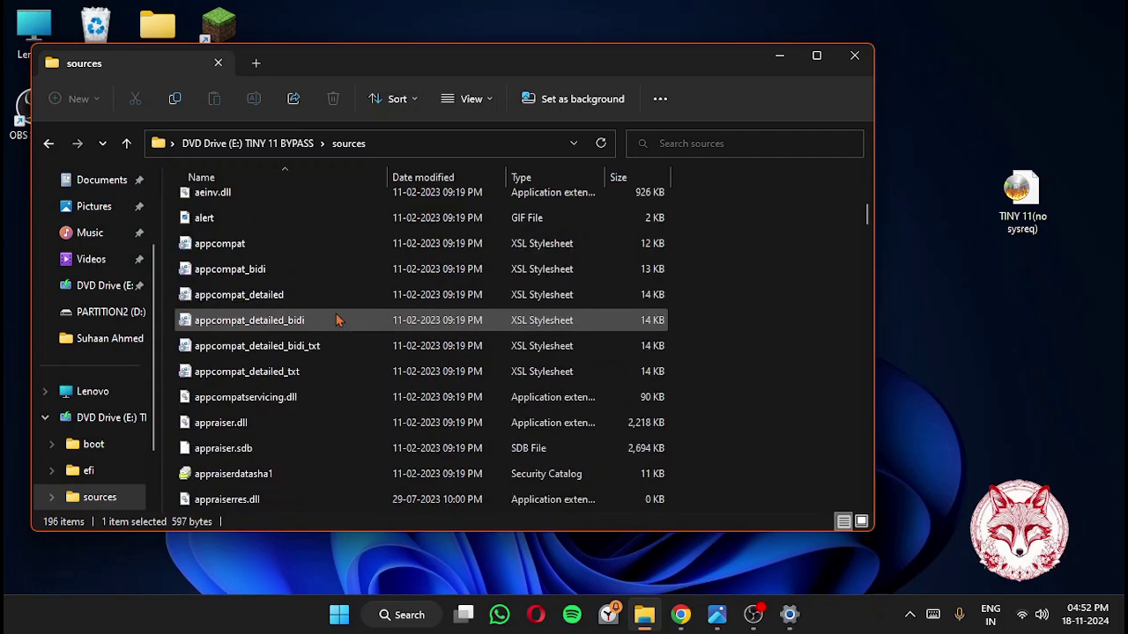
scroll(338, 320, "down", 13)
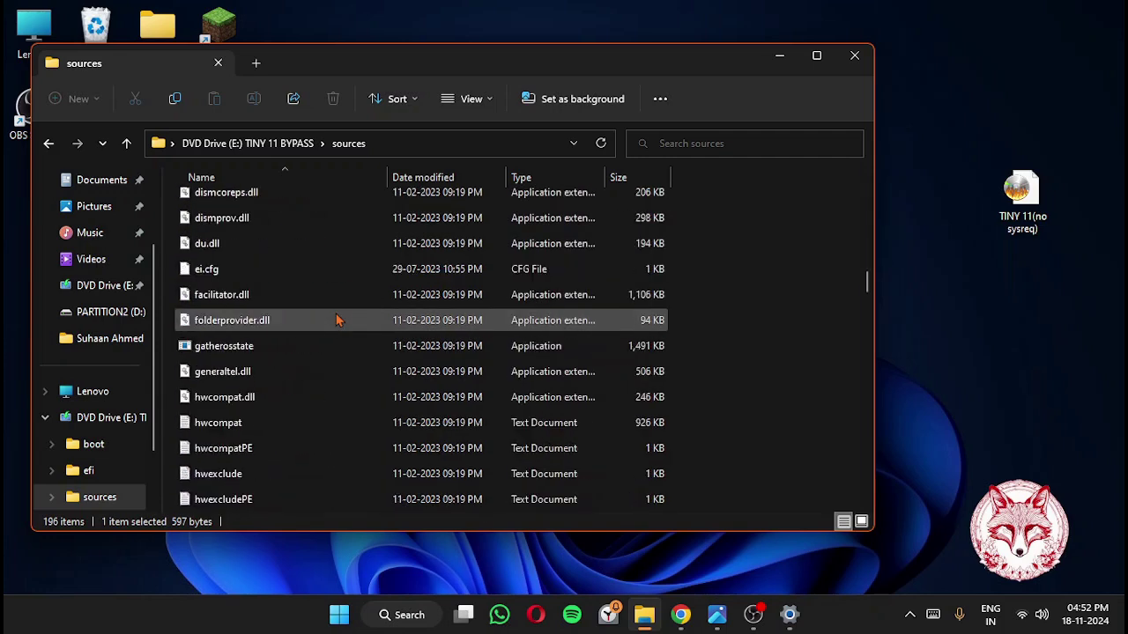
scroll(337, 320, "down", 20)
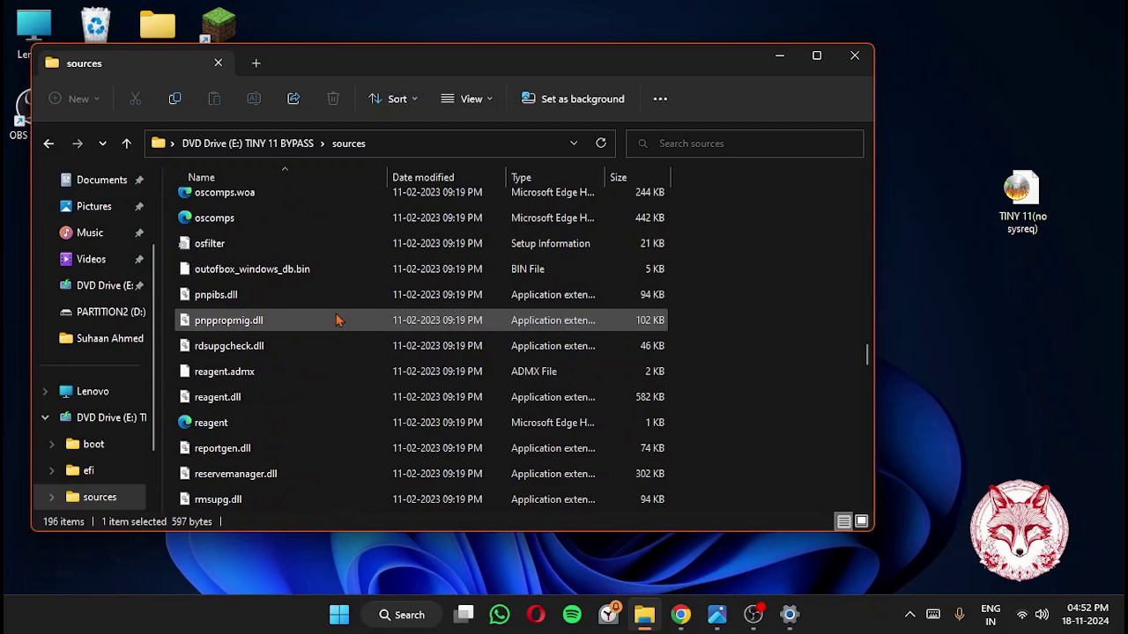
scroll(338, 319, "down", 7)
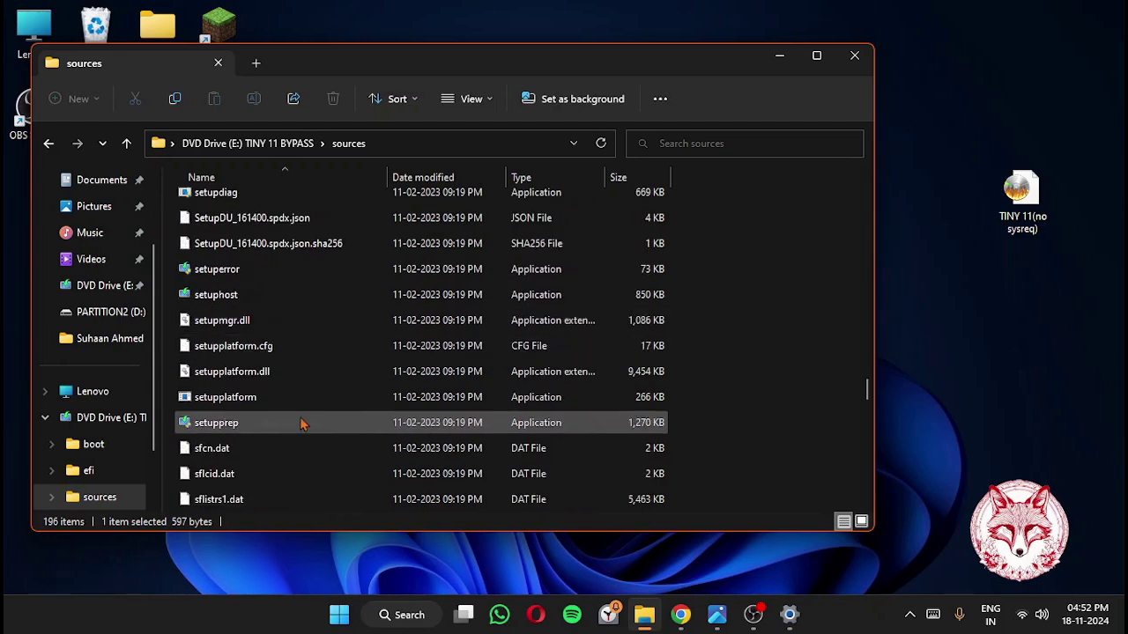
left_click(299, 424)
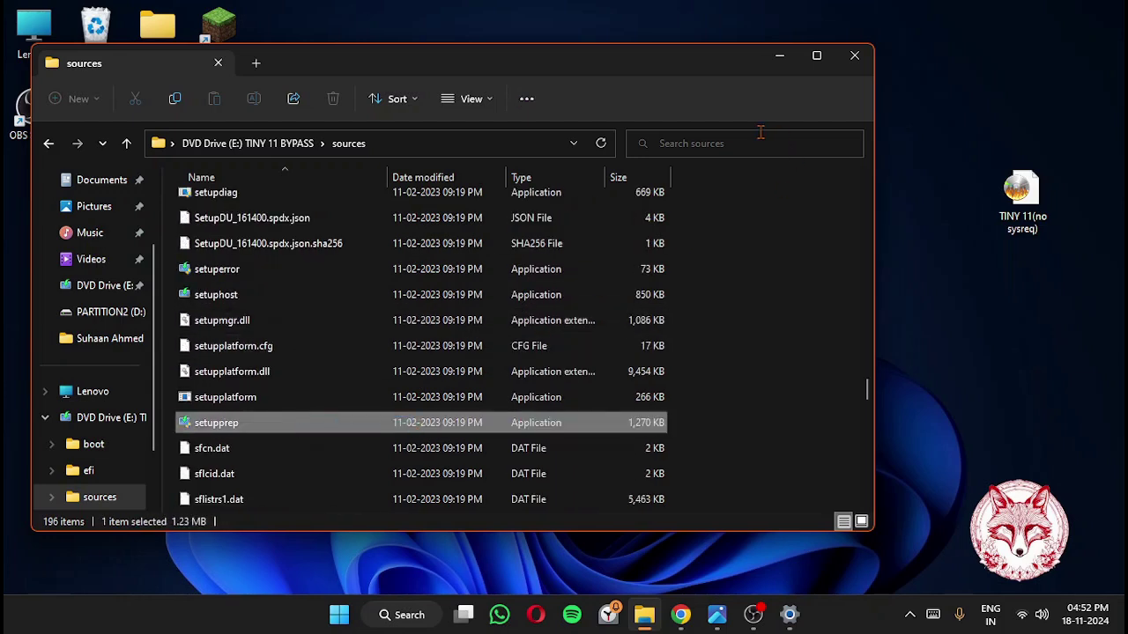
double_click(335, 427)
mouse_move(753, 617)
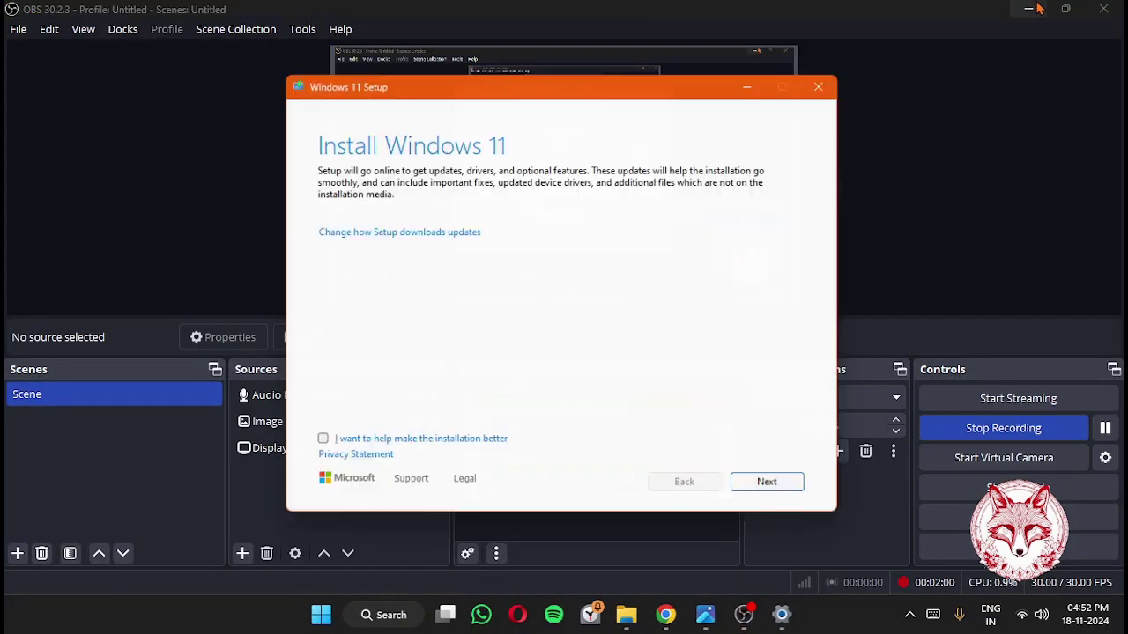
Minimize the OBS and sources windows, and select Not right now under how Setup downloads updates.
left_click(1036, 10)
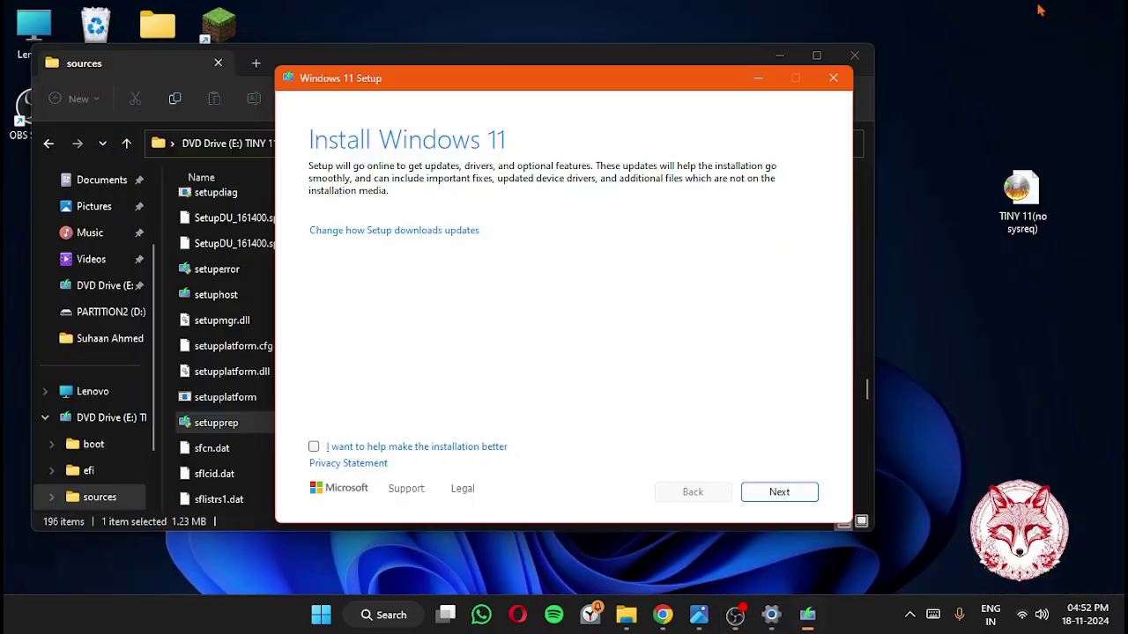
left_click(780, 54)
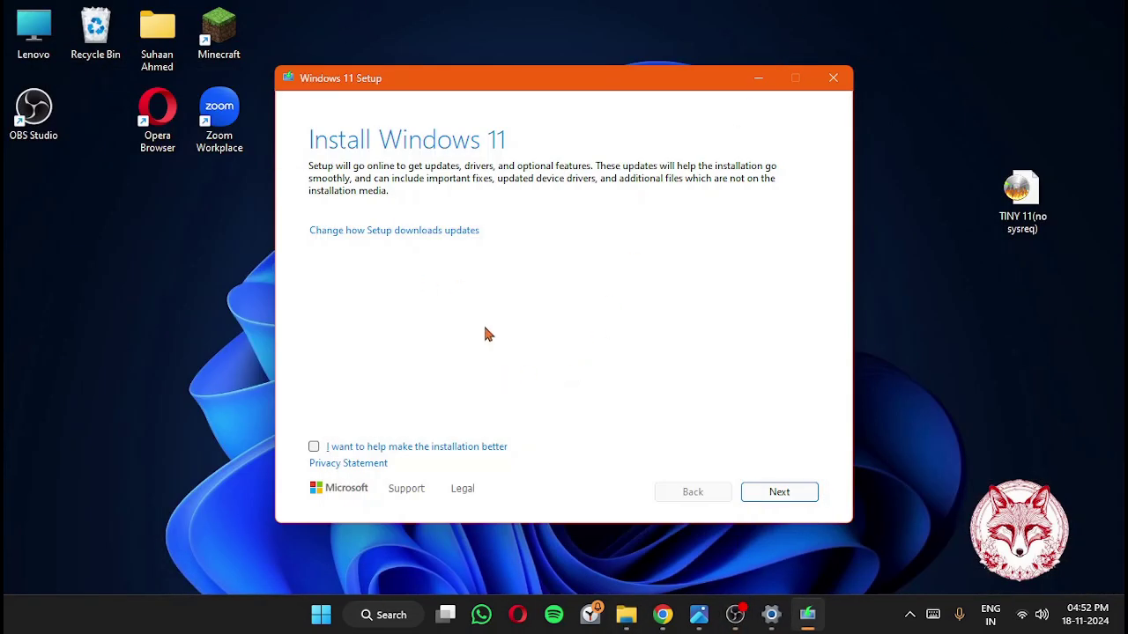
left_click(418, 234)
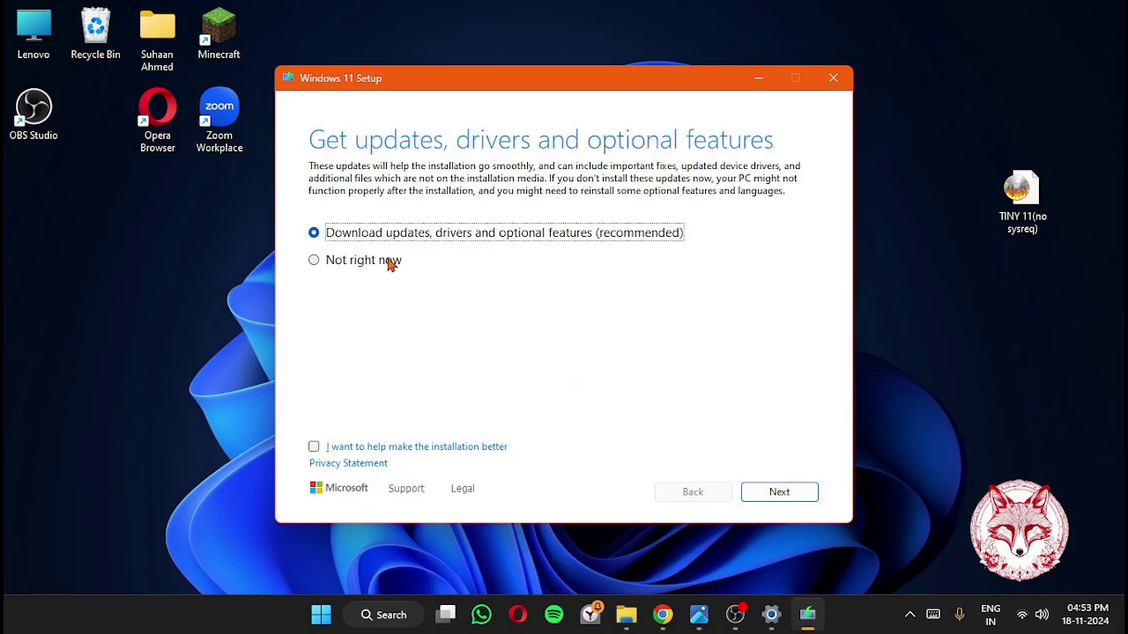
left_click(388, 263)
mouse_move(638, 82)
left_mouse_down()
mouse_move(675, 269)
mouse_move(811, 88)
mouse_move(802, 113)
mouse_move(677, 69)
mouse_move(585, 143)
mouse_move(633, 130)
left_mouse_up()
Move the TINY 11(no sysreq) disc image into the desktop icon group between OBS Studio and Opera Browser.
mouse_move(1009, 146)
left_mouse_down()
mouse_move(1013, 341)
mouse_move(1071, 253)
left_mouse_up()
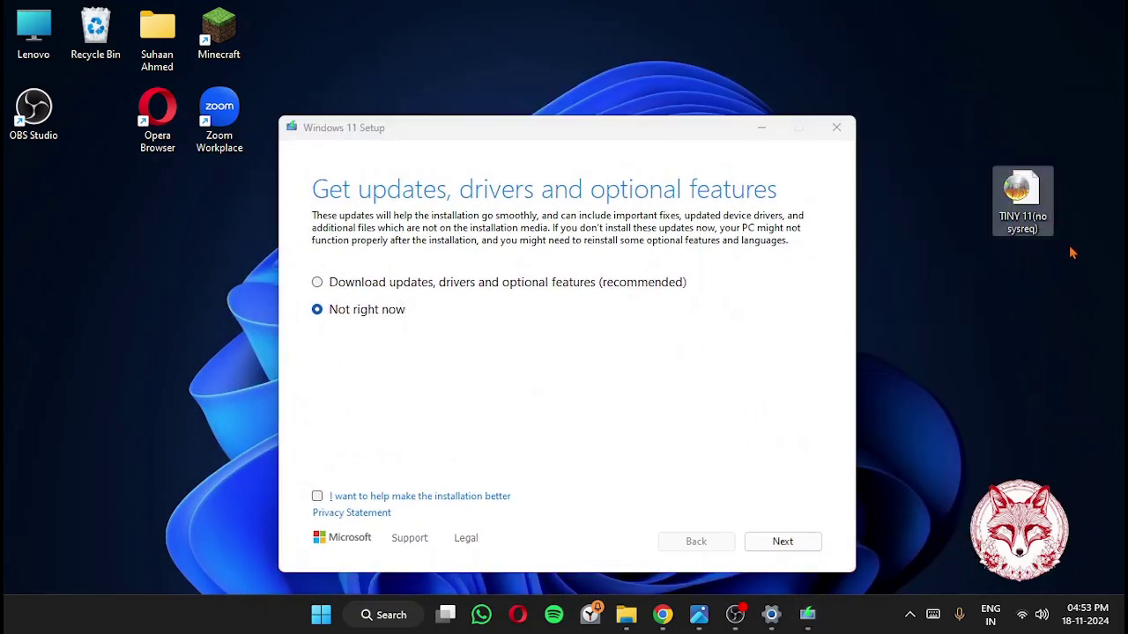
left_click_drag(969, 121, 1081, 317)
mouse_move(1017, 190)
left_mouse_down()
mouse_move(1009, 260)
mouse_move(40, 141)
mouse_move(103, 137)
left_mouse_up()
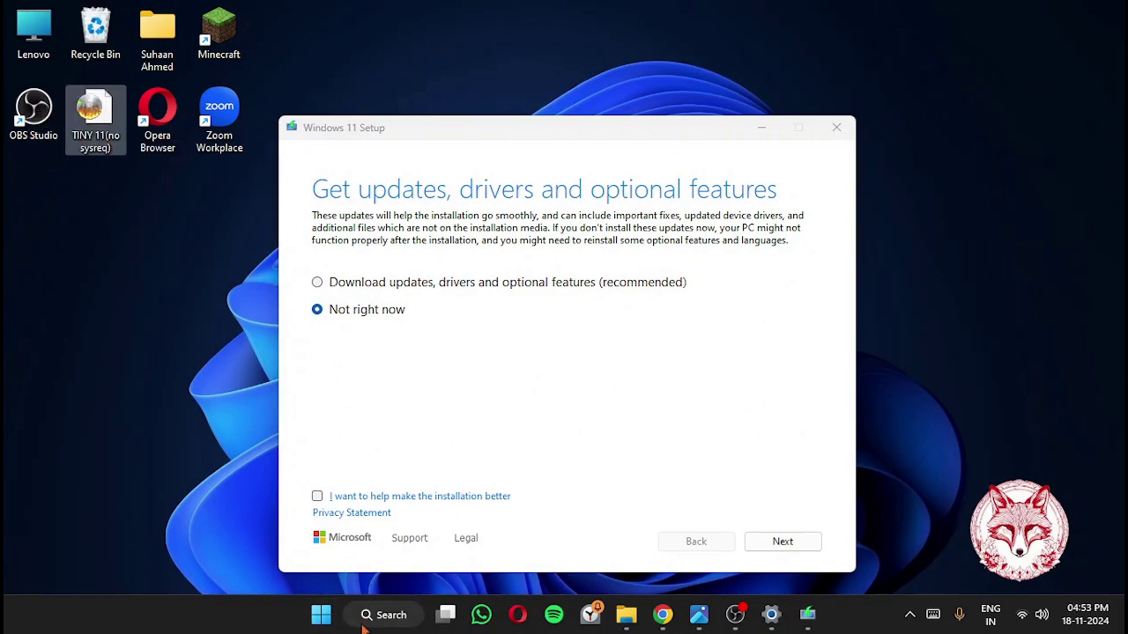
Search the Start menu for Edge and dismiss it without opening a result.
left_click(320, 615)
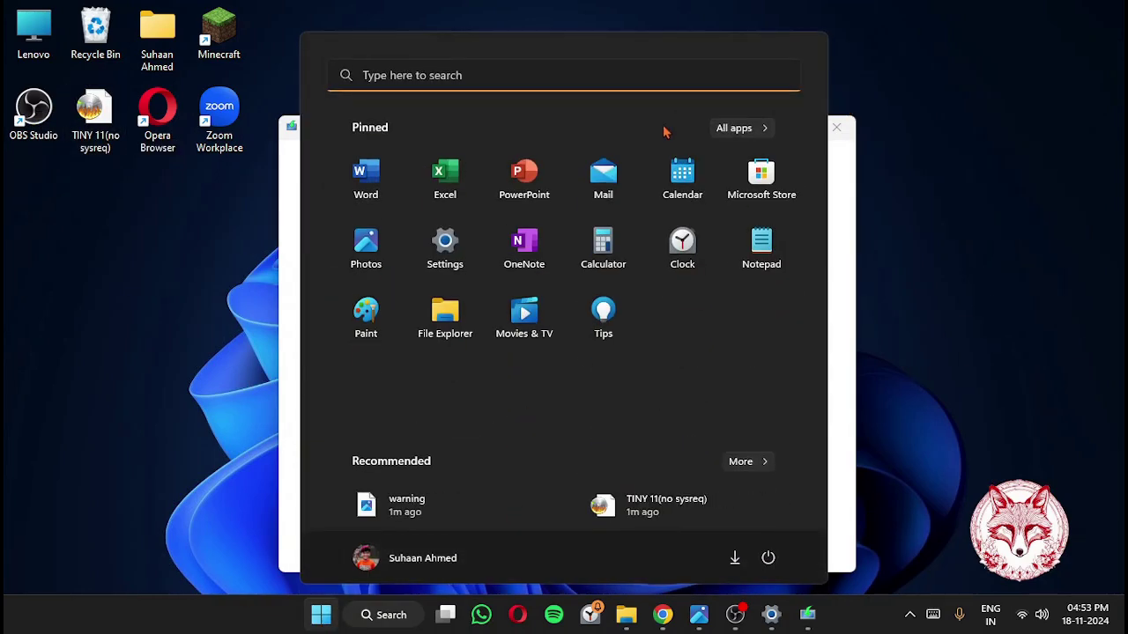
type("ED")
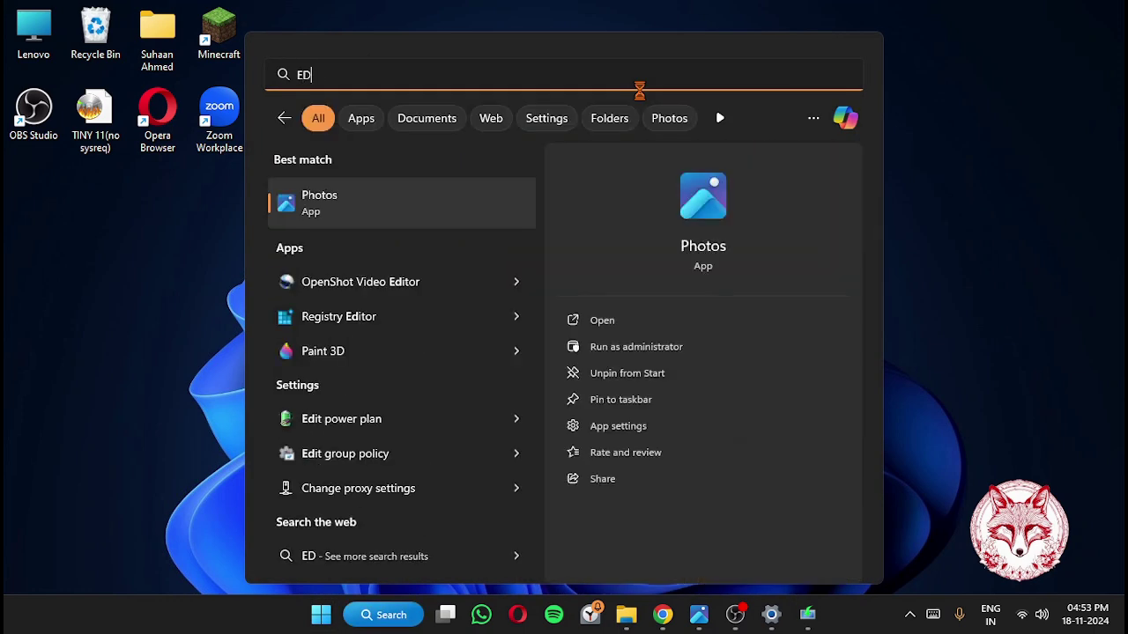
type("GE")
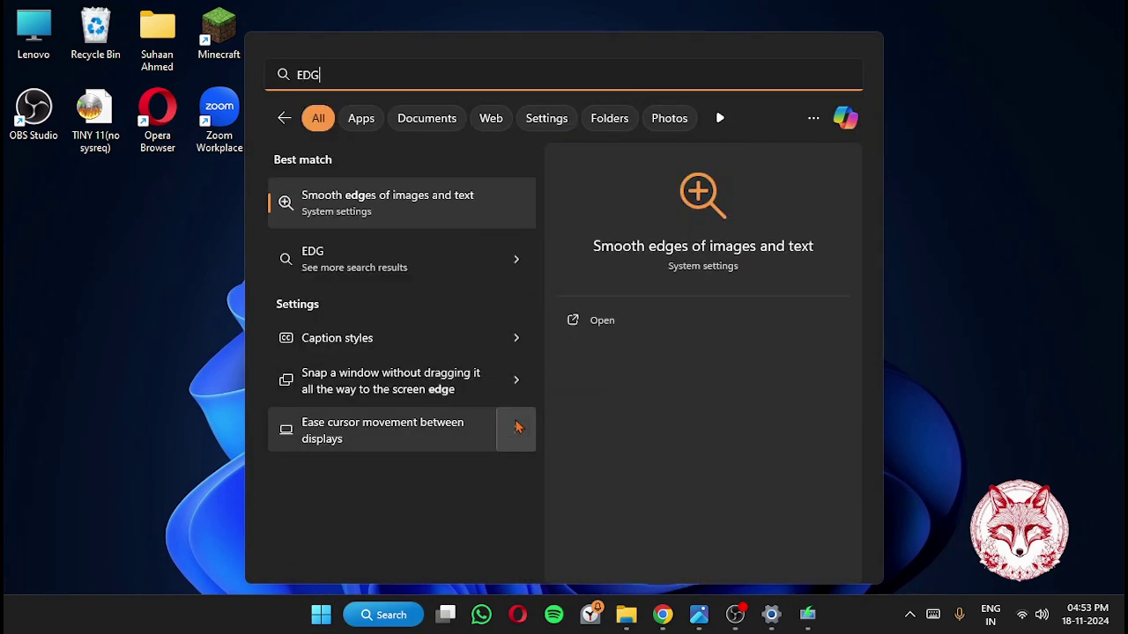
left_click(40, 280)
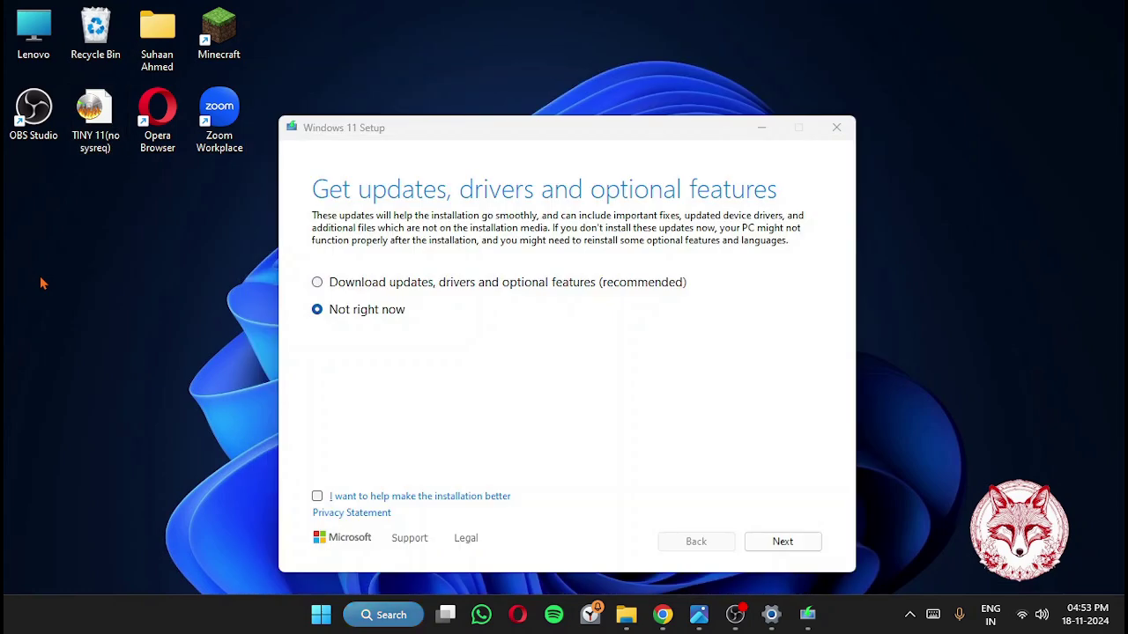
left_click(323, 616)
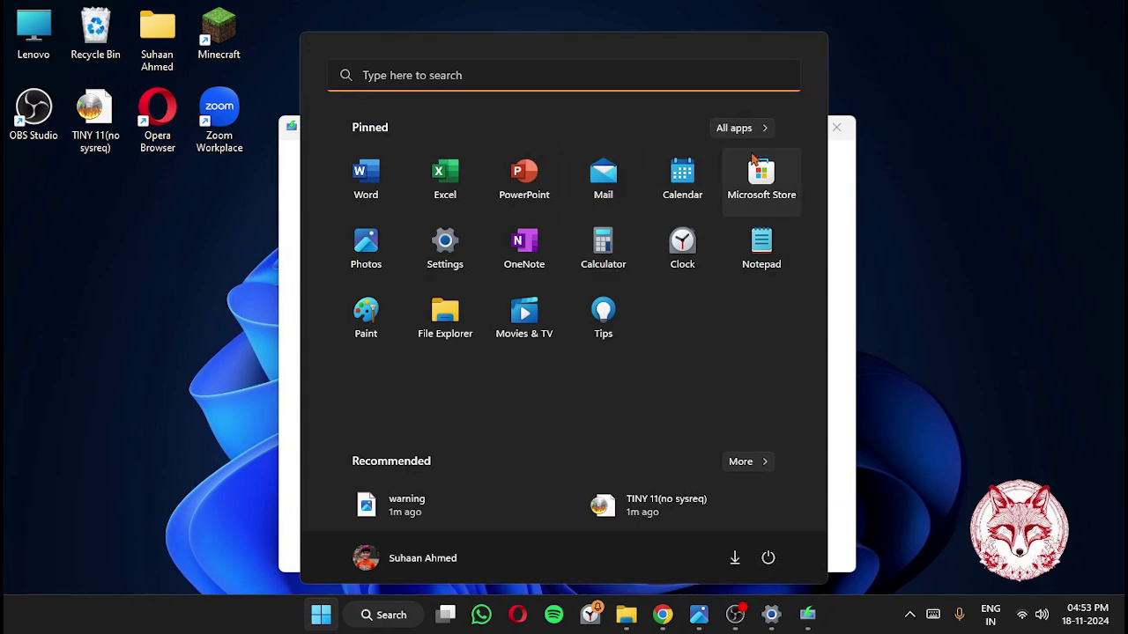
left_click(936, 143)
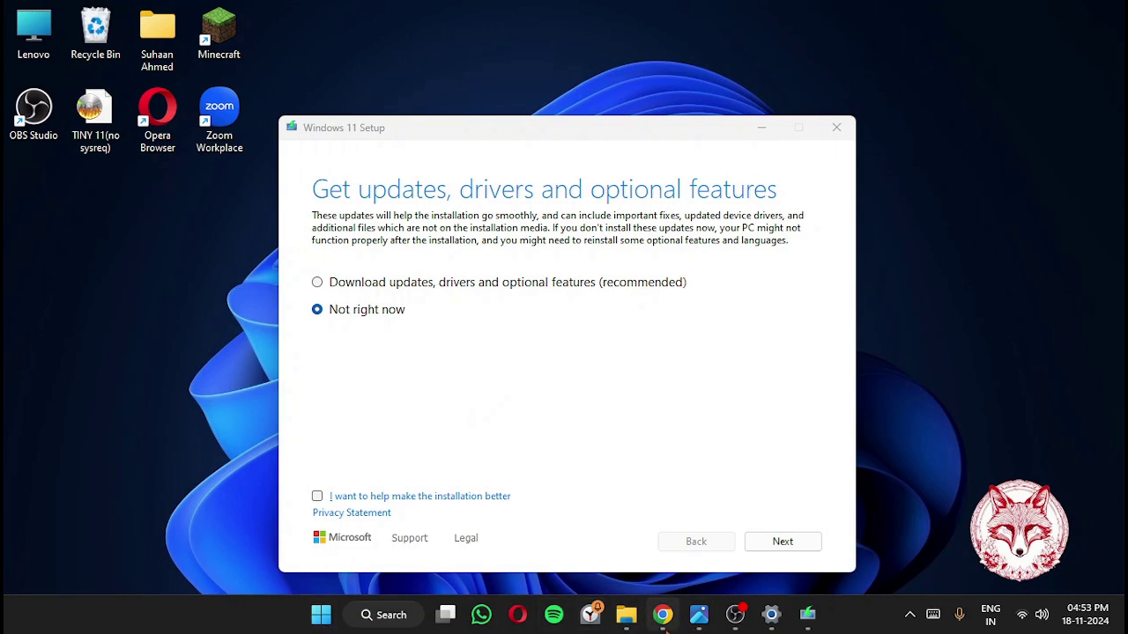
mouse_move(635, 627)
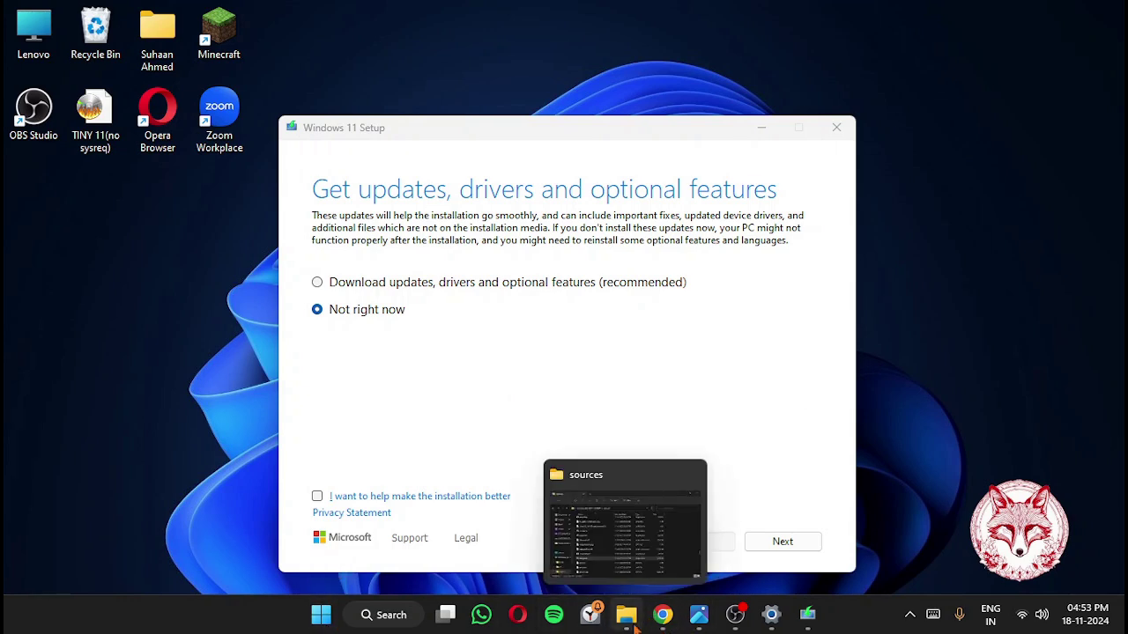
left_click(475, 354)
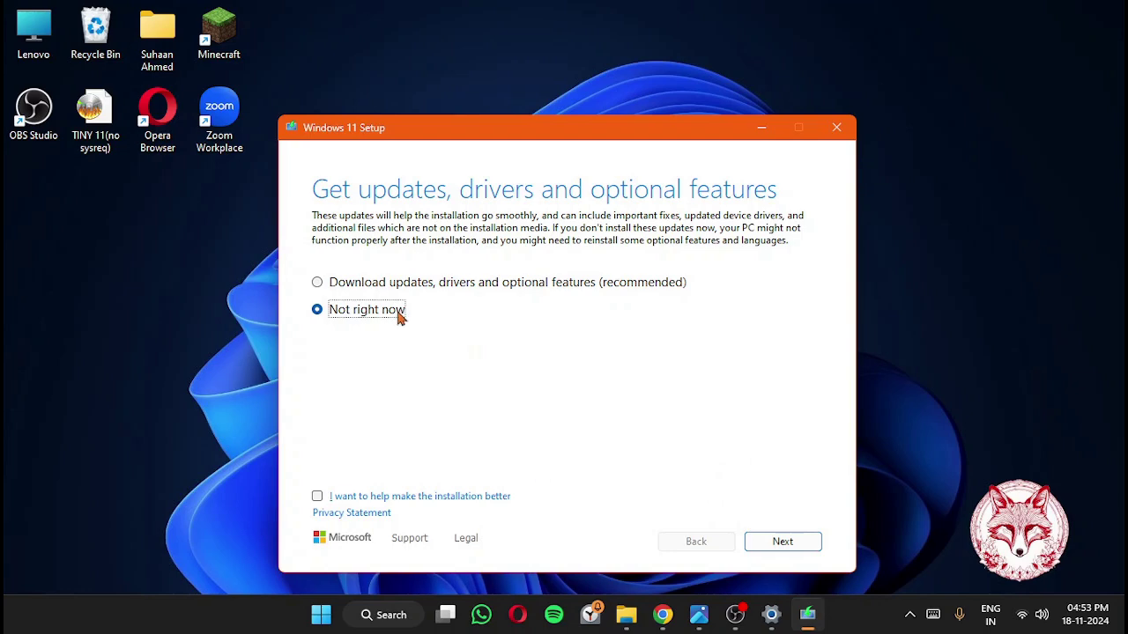
left_click(735, 614)
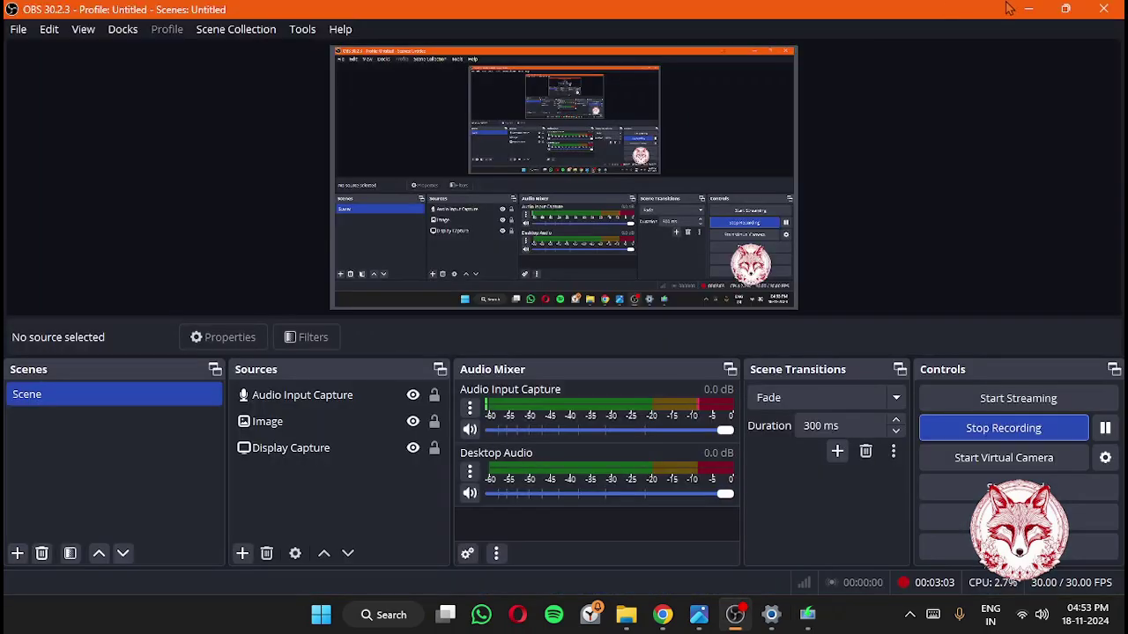
left_click(1026, 8)
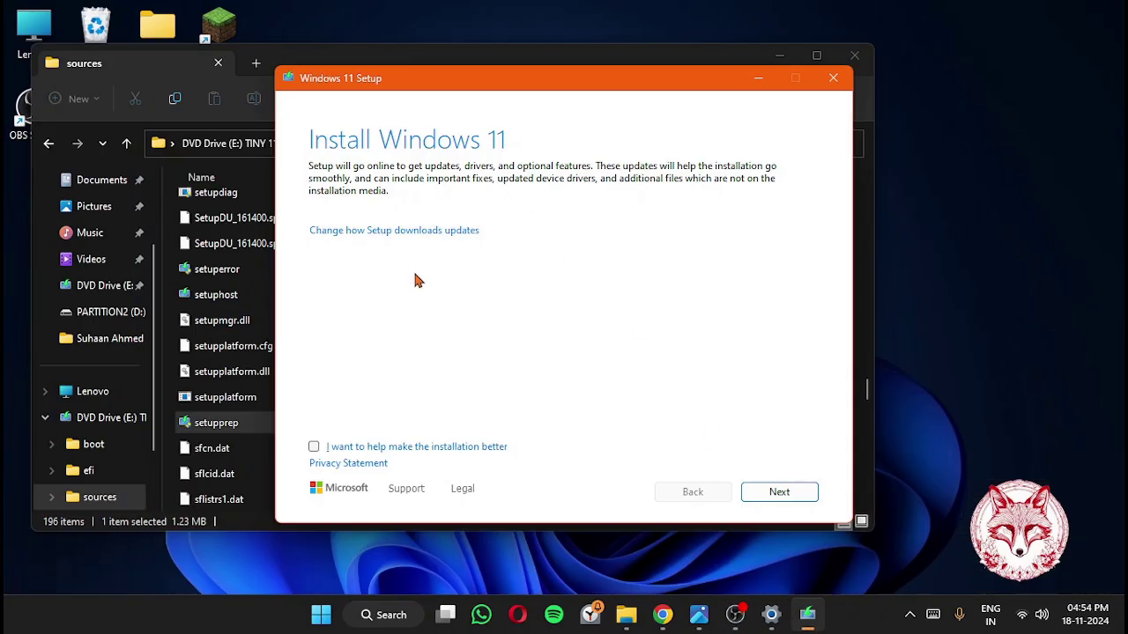
Choose Not right now for updates, drivers and optional features, continue, and accept the license terms.
left_click(474, 233)
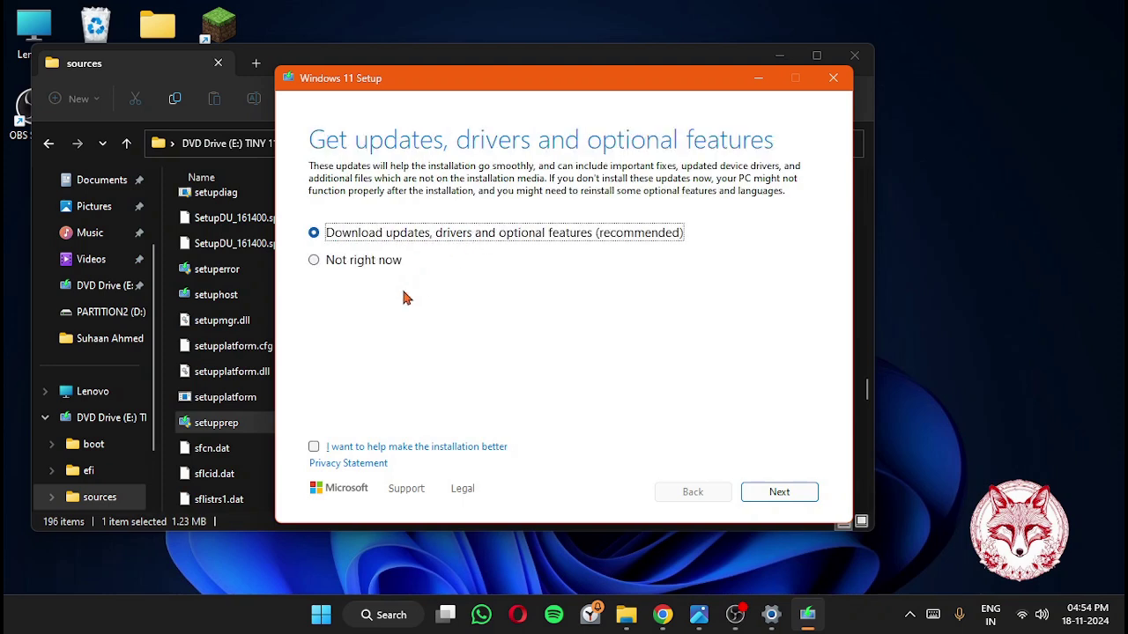
left_click(376, 270)
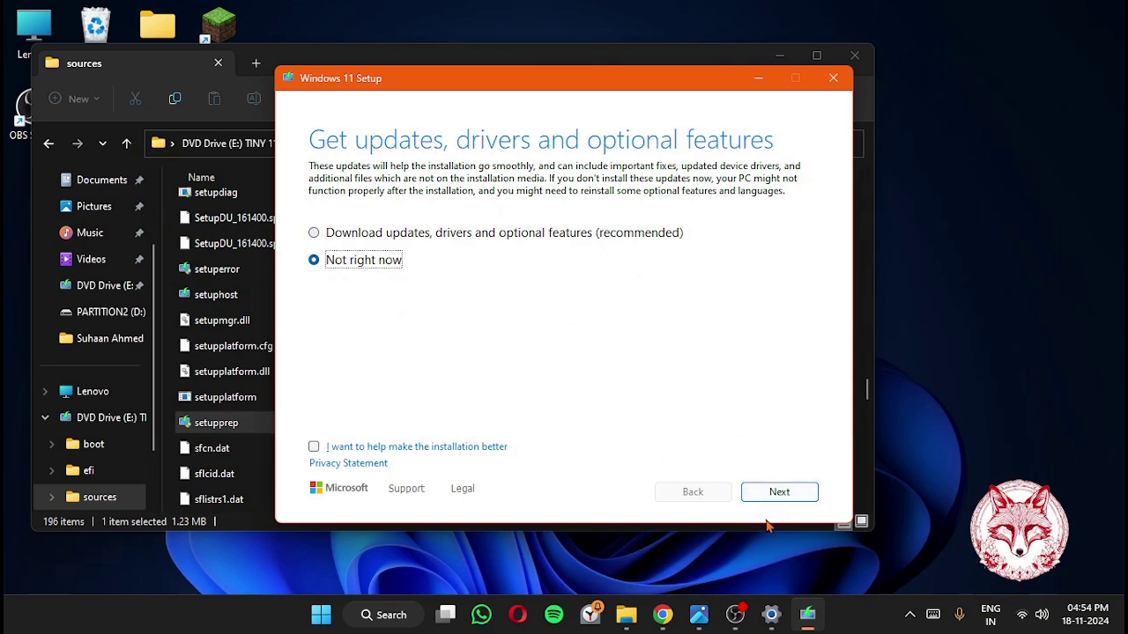
left_click(782, 496)
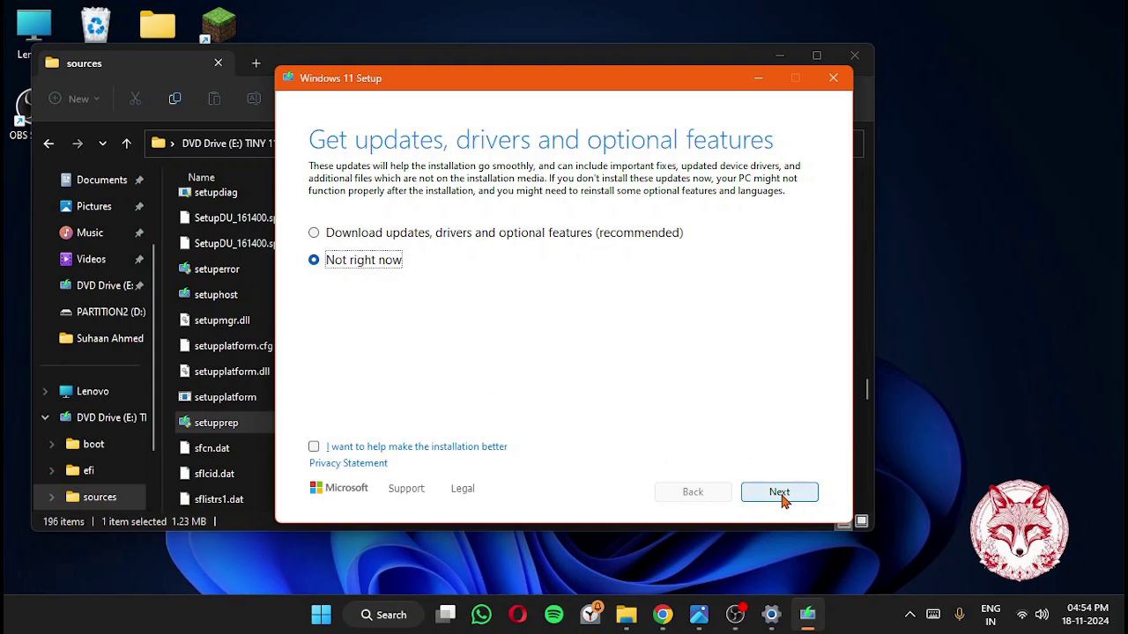
left_click(793, 493)
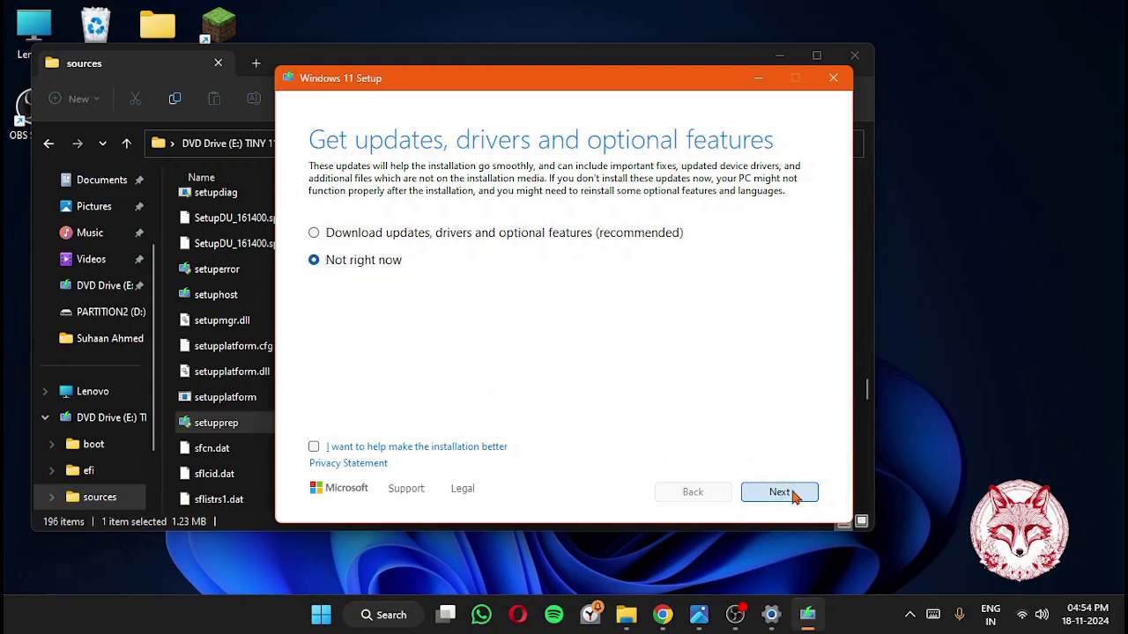
left_click(793, 496)
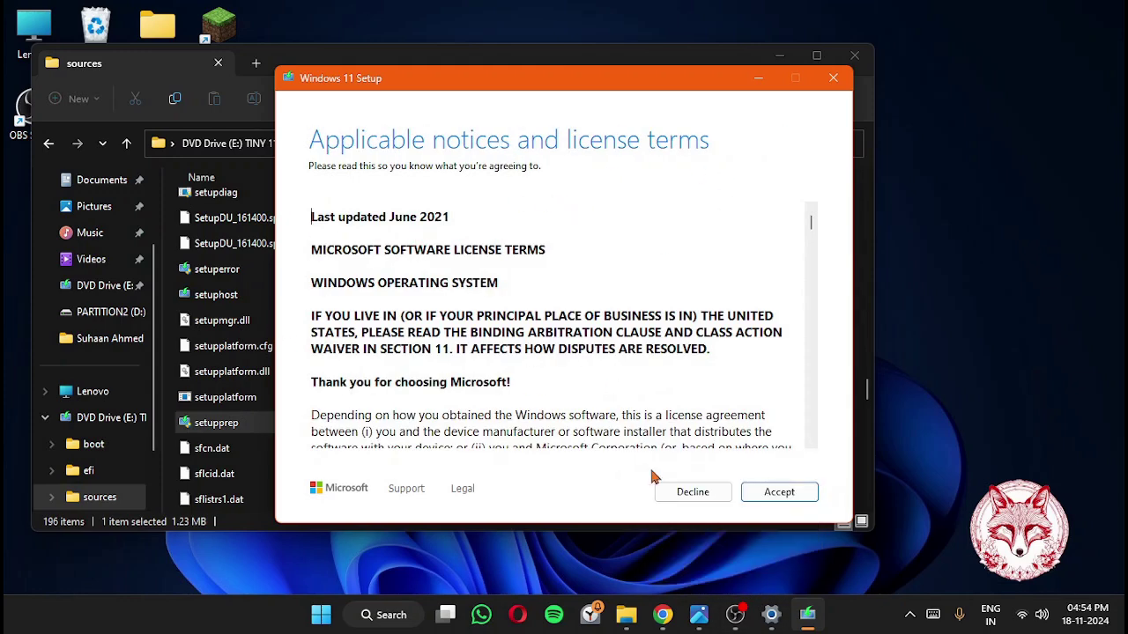
left_click(796, 492)
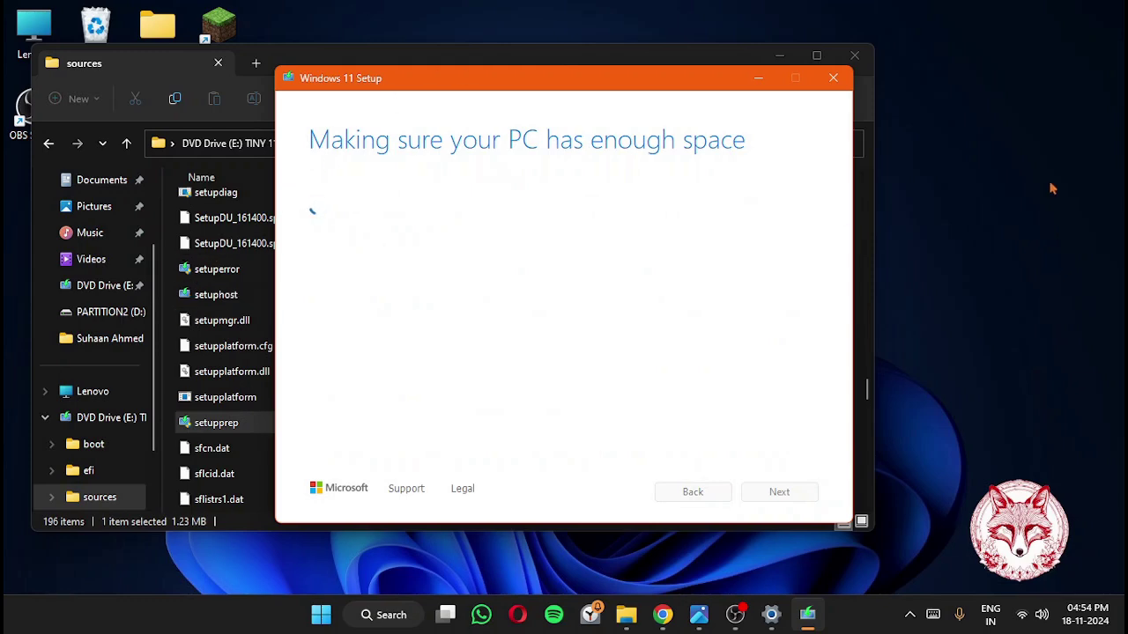
Minimize the sources window and examine the CPU, Wi-Fi and GPU performance in Task Manager.
left_click(777, 54)
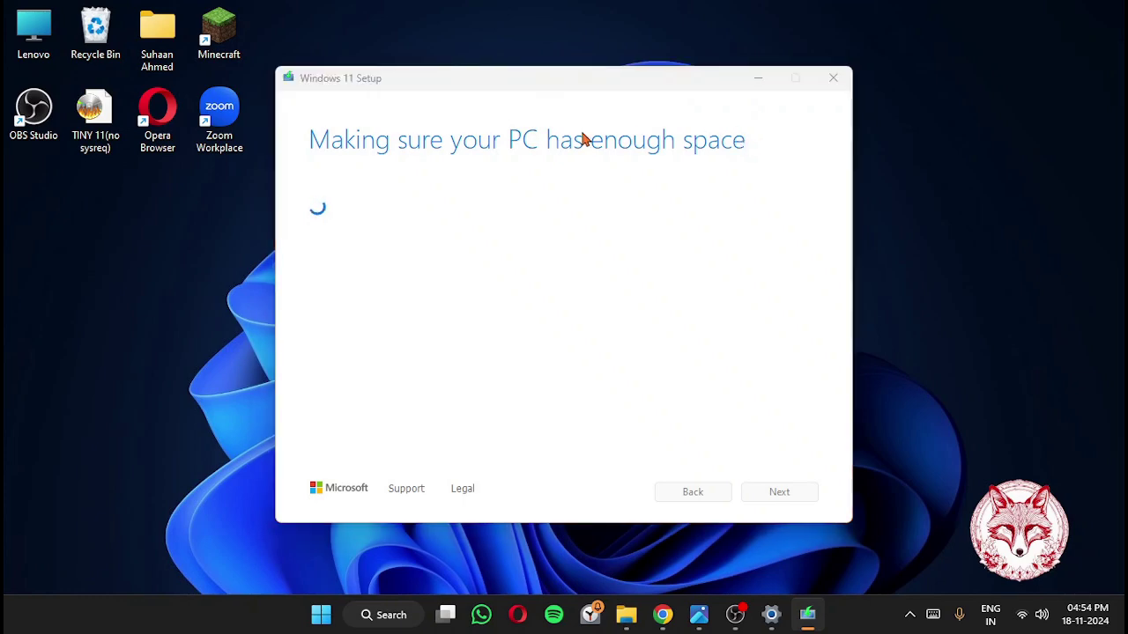
key("ctrl+shift+Escape")
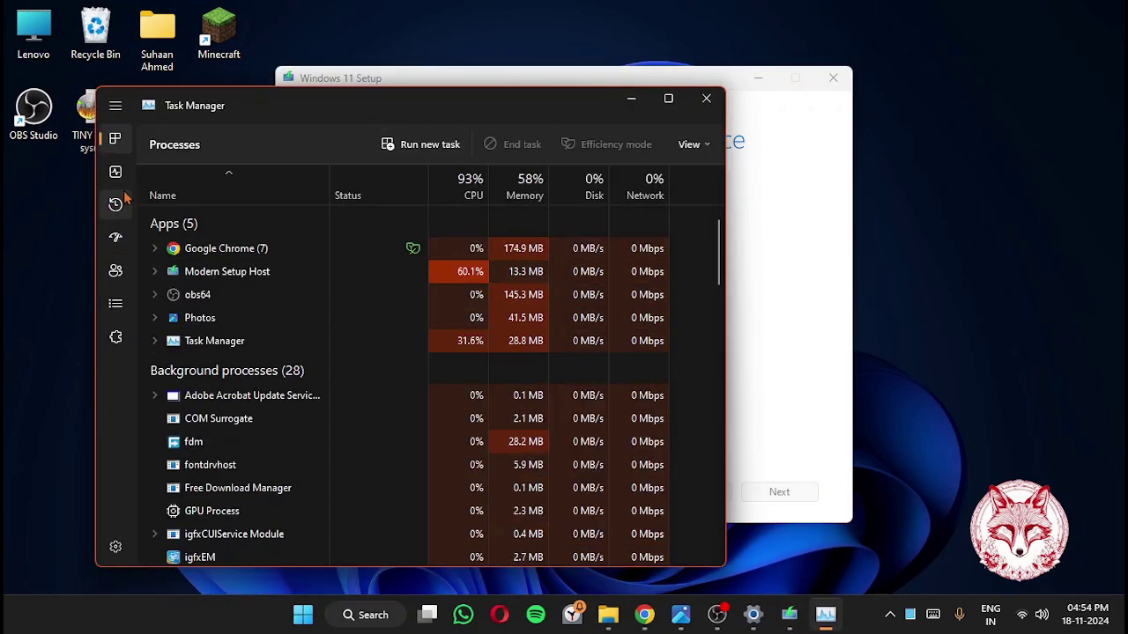
left_click(115, 237)
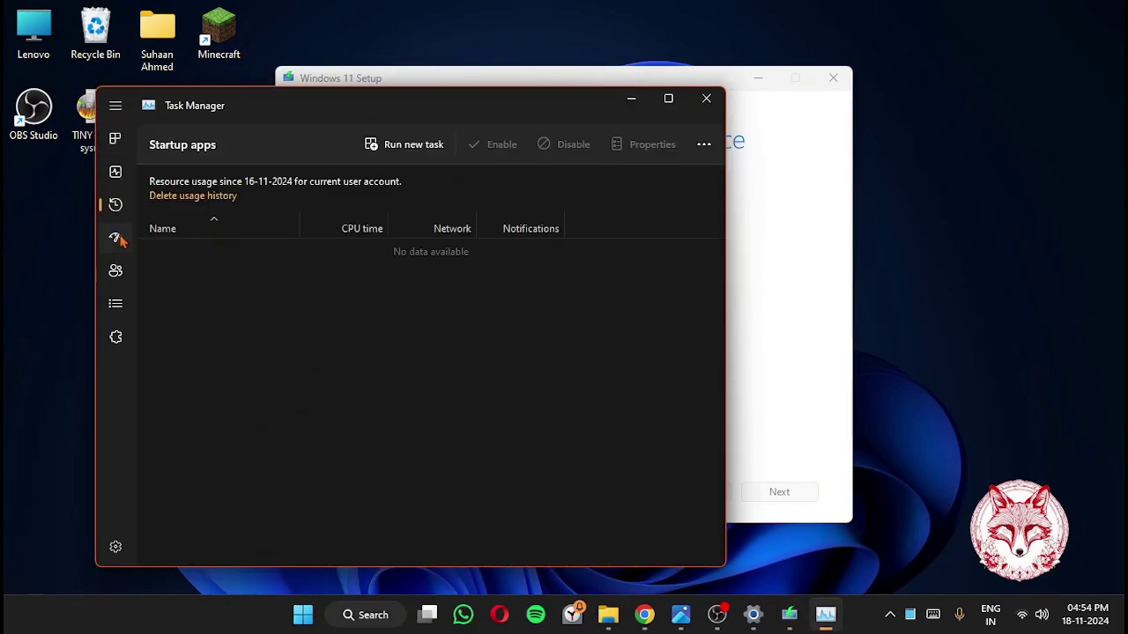
left_click(115, 172)
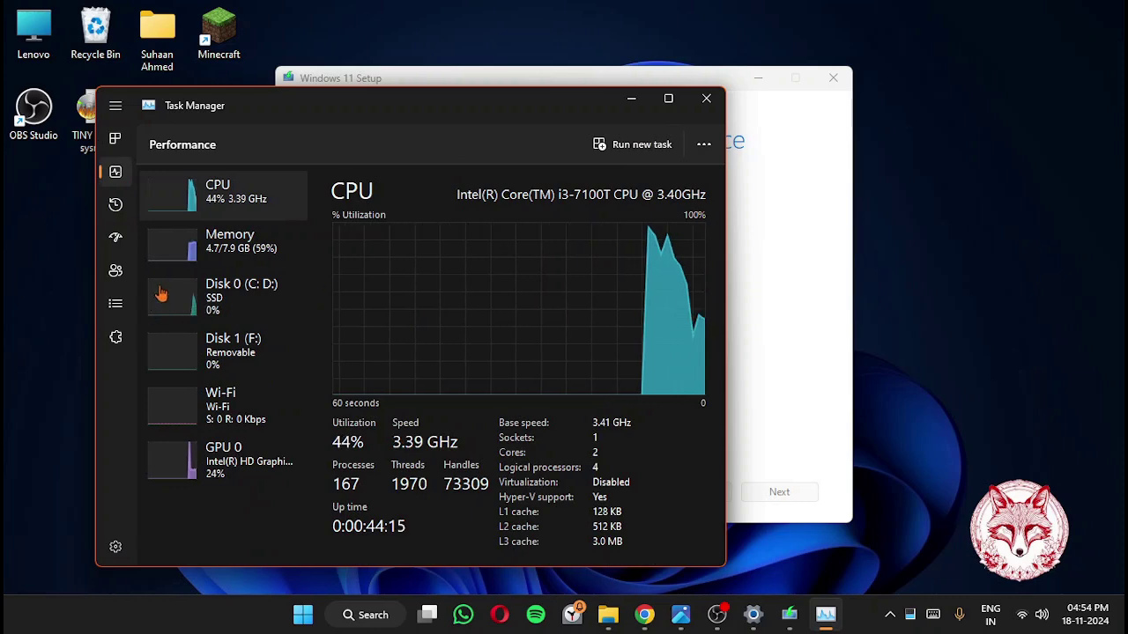
key("Down")
key("Down")
key("Down")
key("Down")
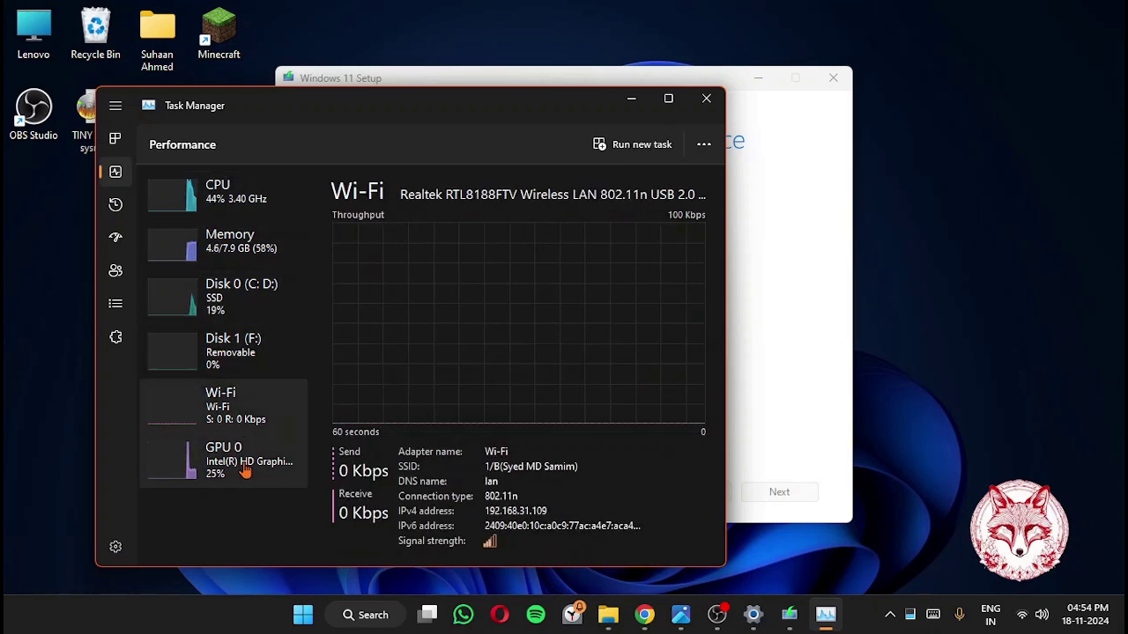
left_click(245, 472)
left_click(281, 391)
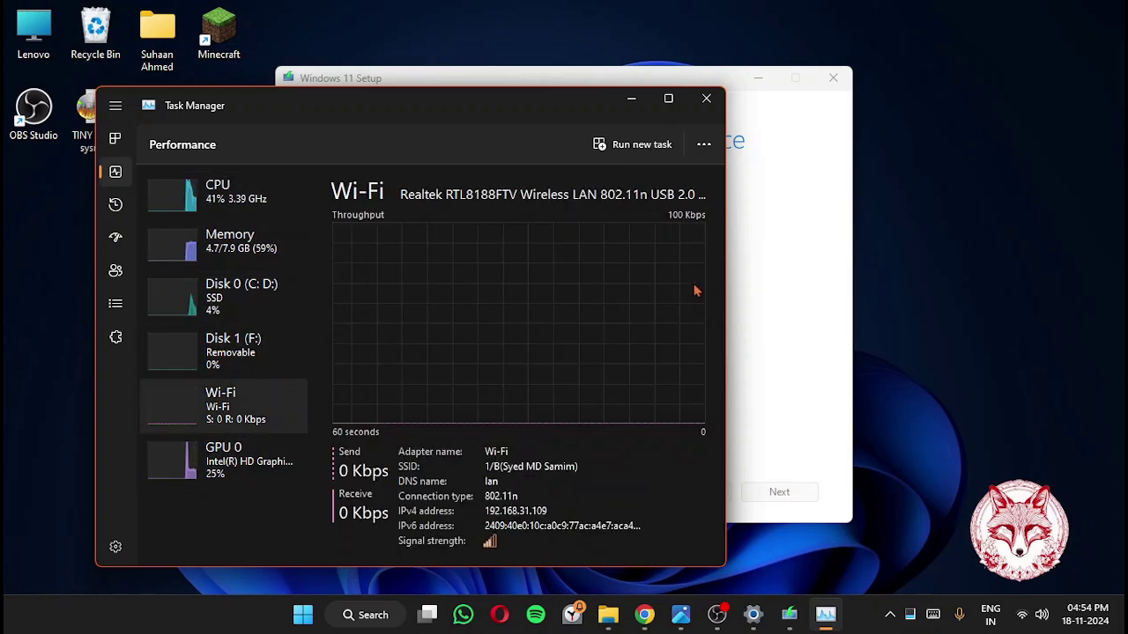
Return to Windows 11 Setup and minimize the Task Manager window.
left_click(743, 354)
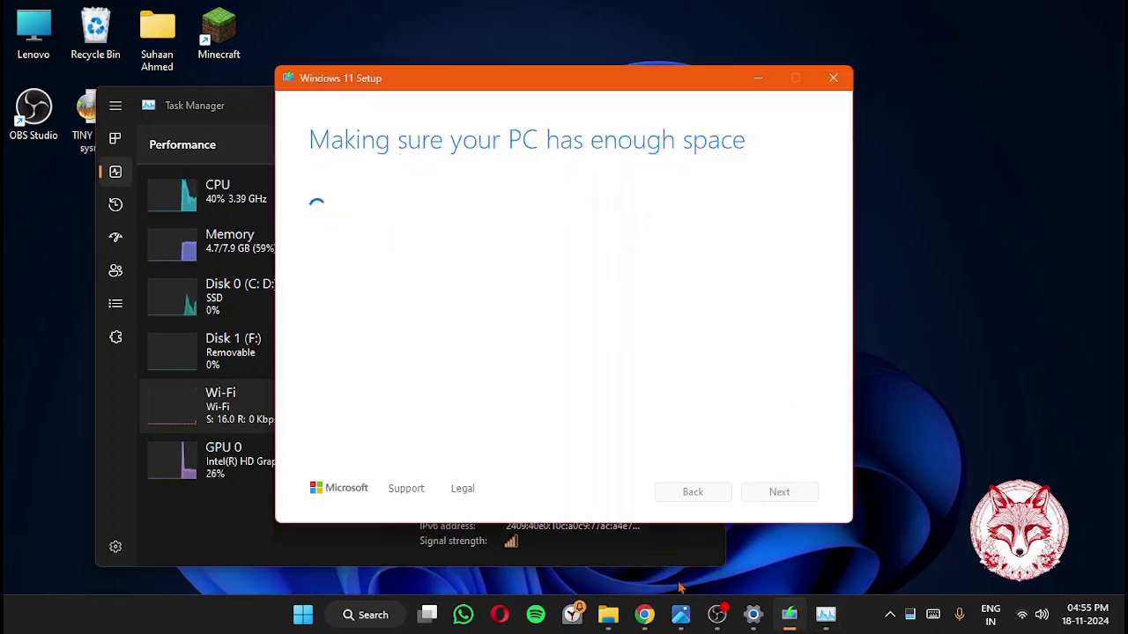
mouse_move(760, 621)
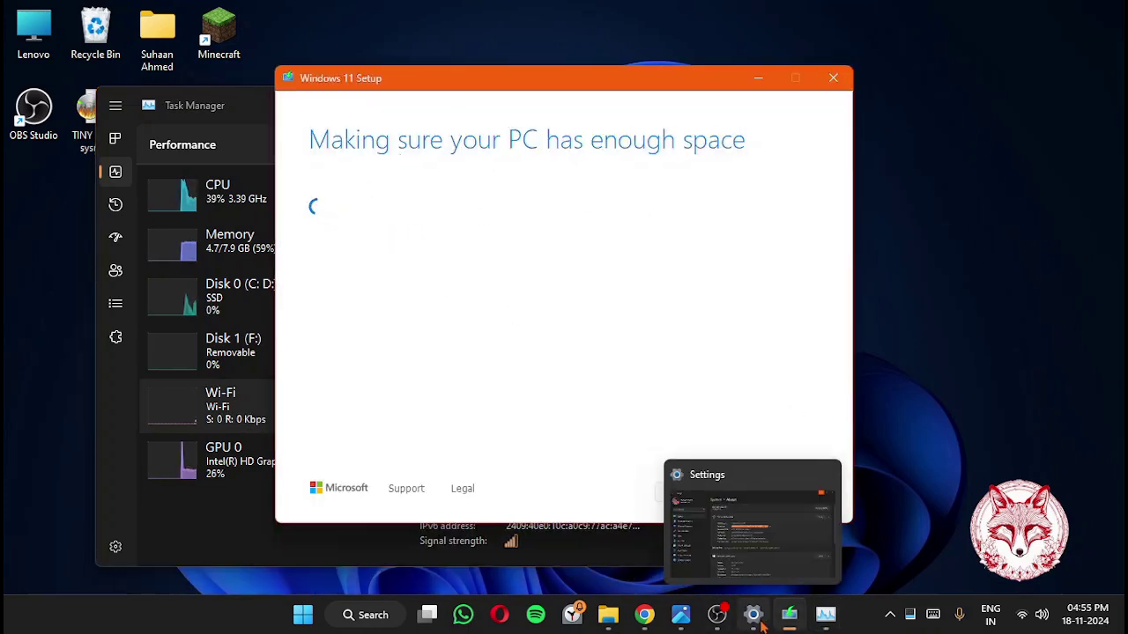
left_click(370, 614)
left_click(370, 615)
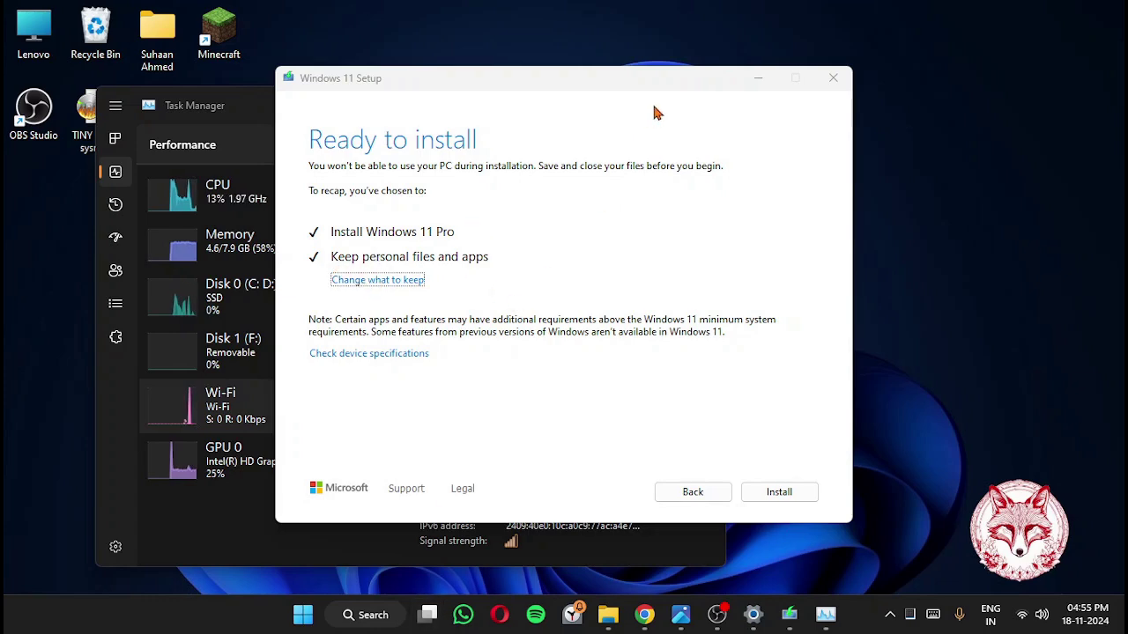
left_click(220, 109)
left_click(619, 107)
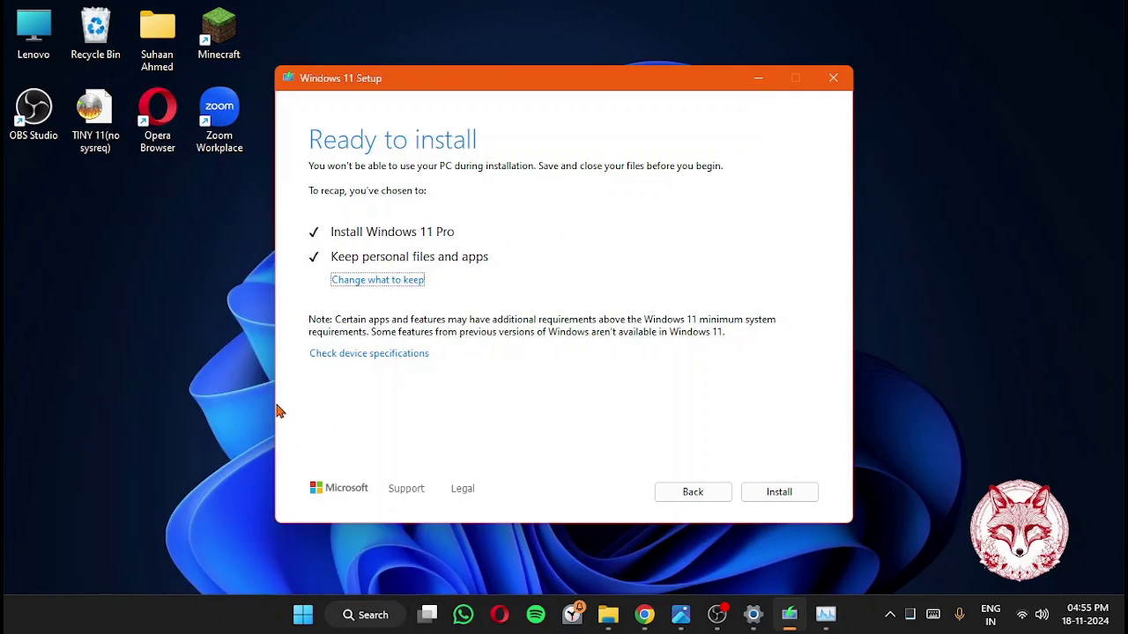
Review the options for what to keep, go back to re-accept the license terms, and continue with Keep personal files and apps.
left_click(363, 281)
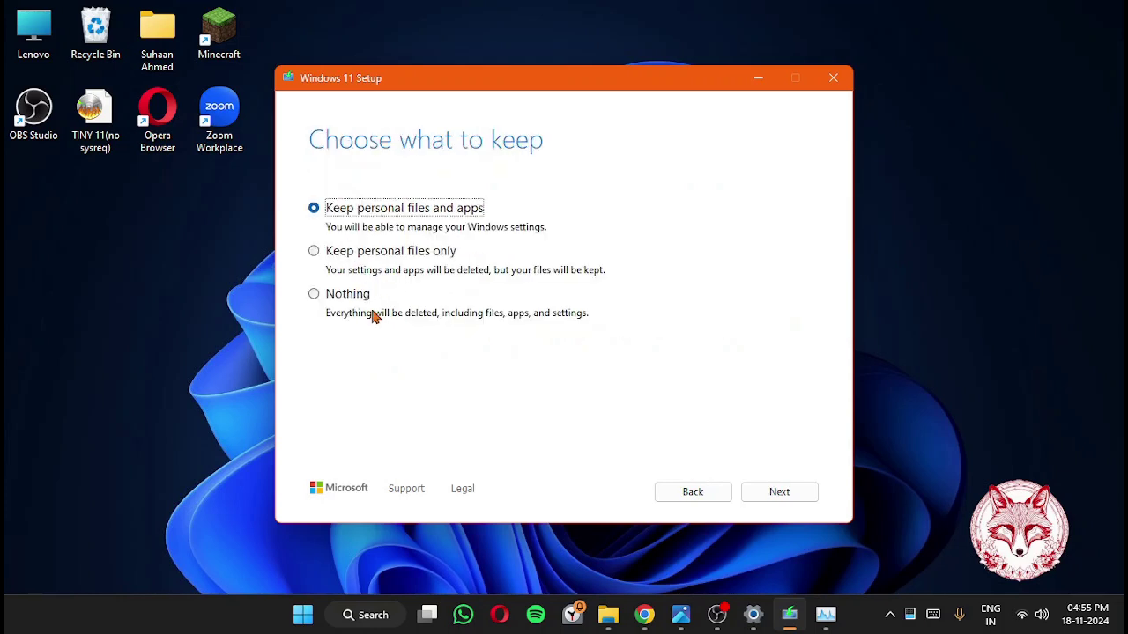
left_click(690, 493)
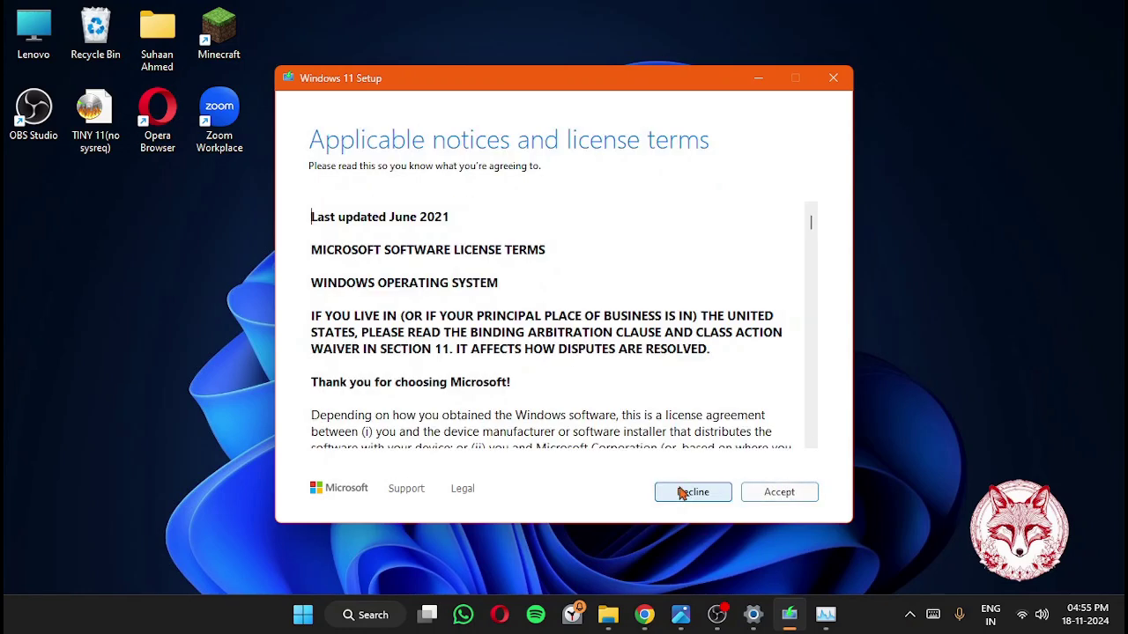
left_click(776, 496)
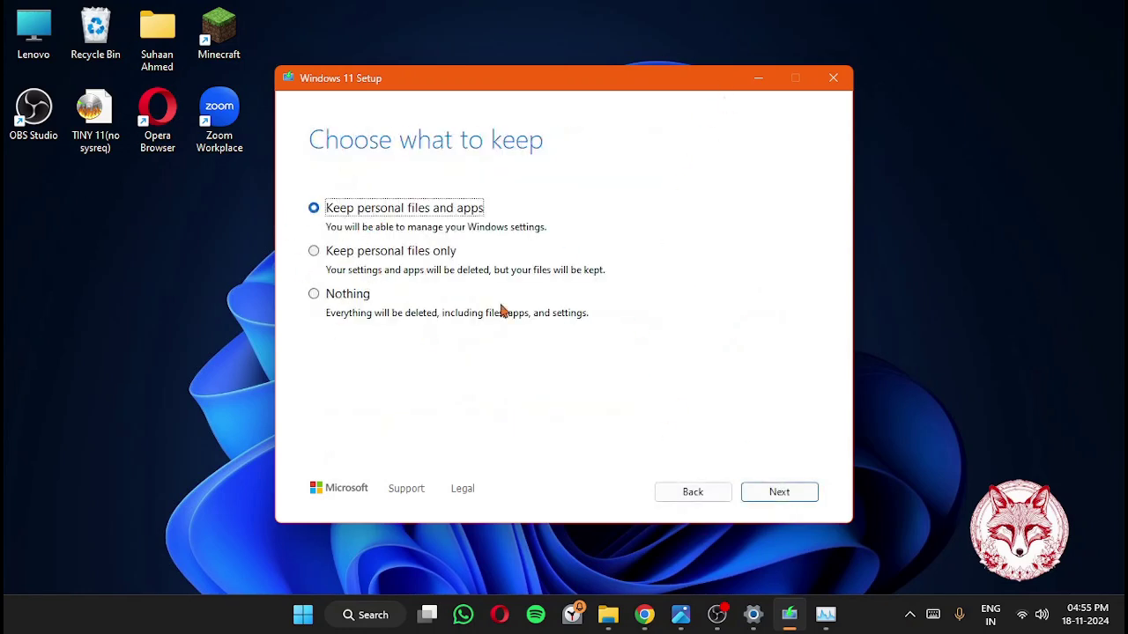
left_click(775, 490)
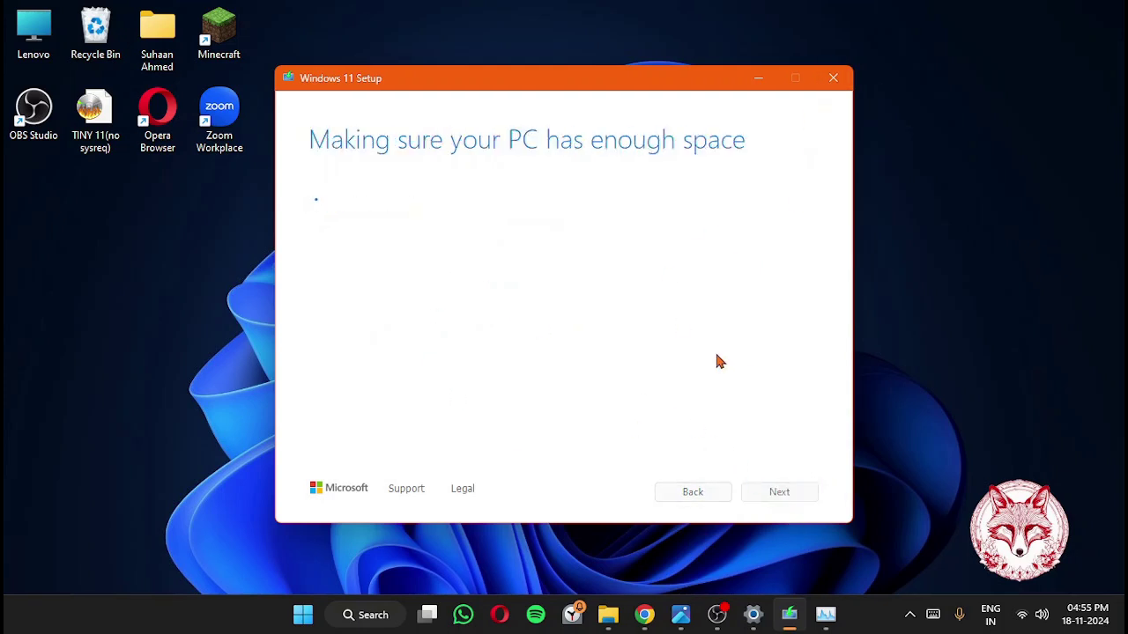
mouse_move(717, 614)
left_click(714, 567)
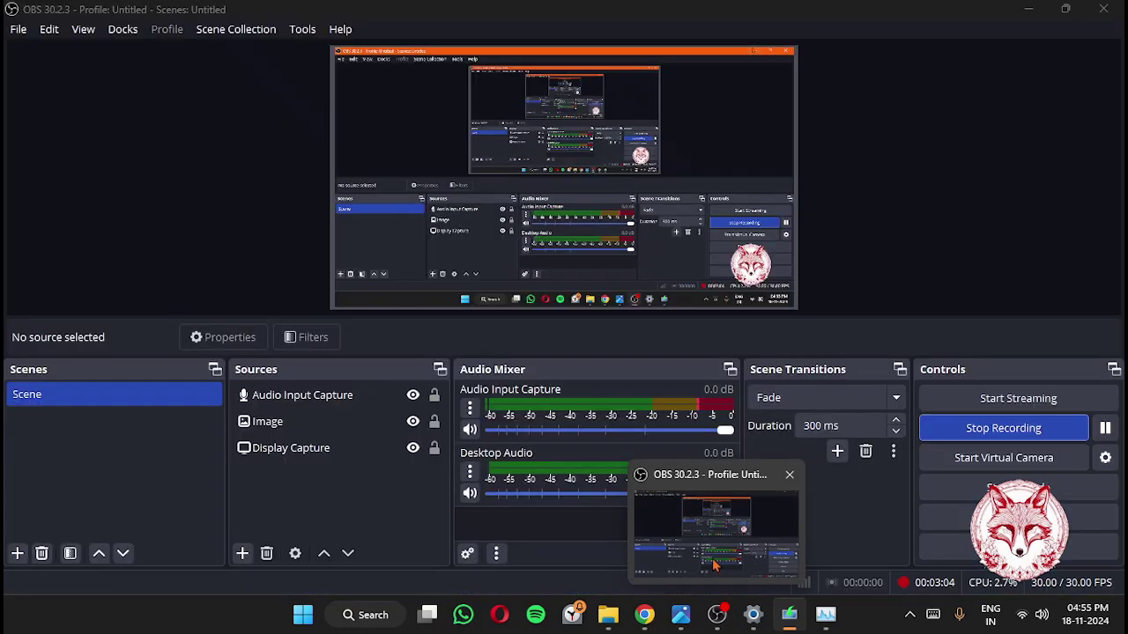
left_click(1015, 8)
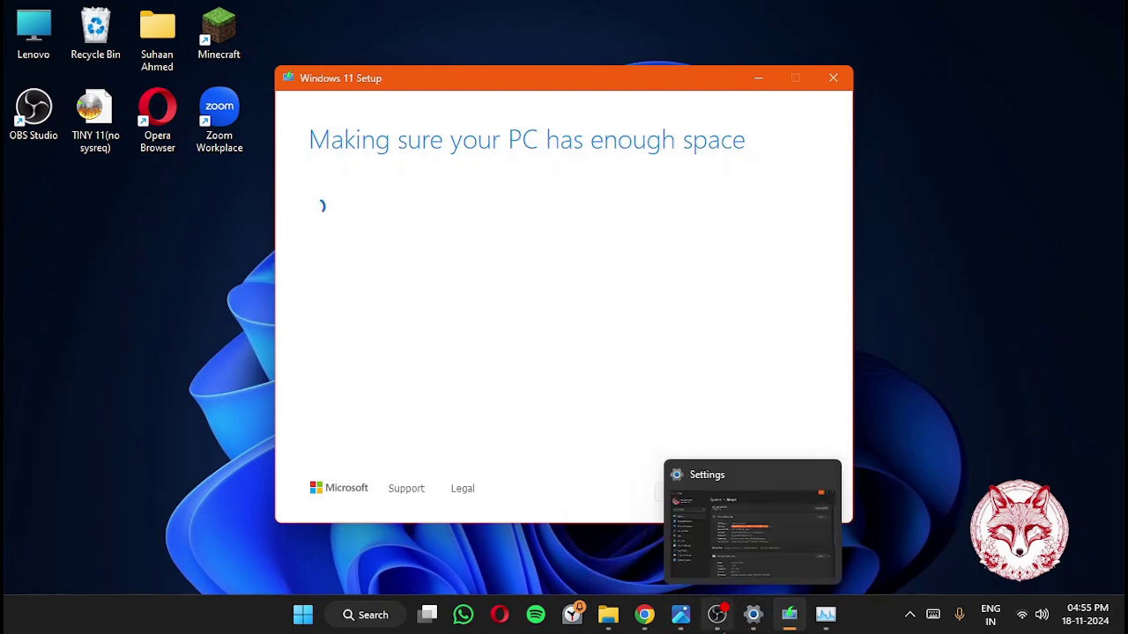
left_click(744, 533)
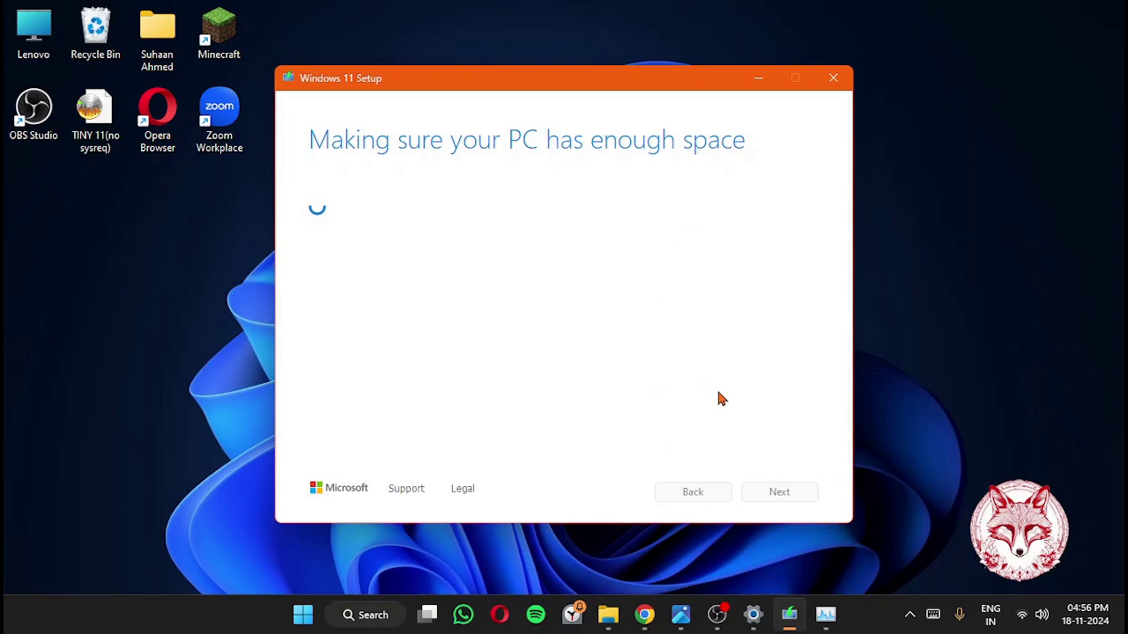
mouse_move(680, 614)
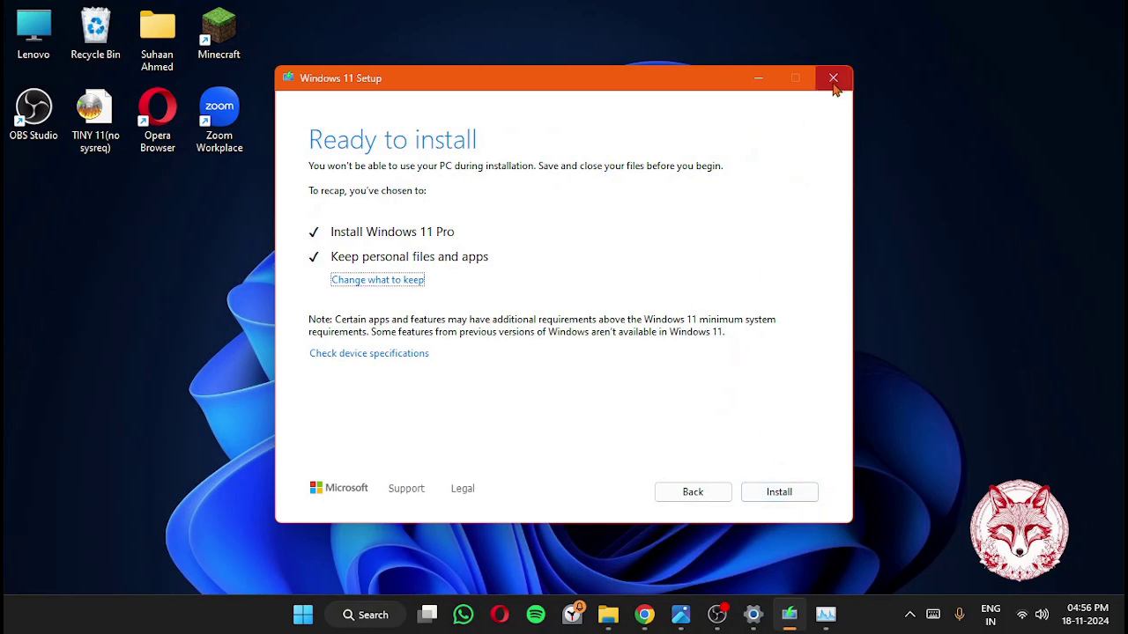
left_click_drag(145, 330, 487, 502)
right_click(159, 388)
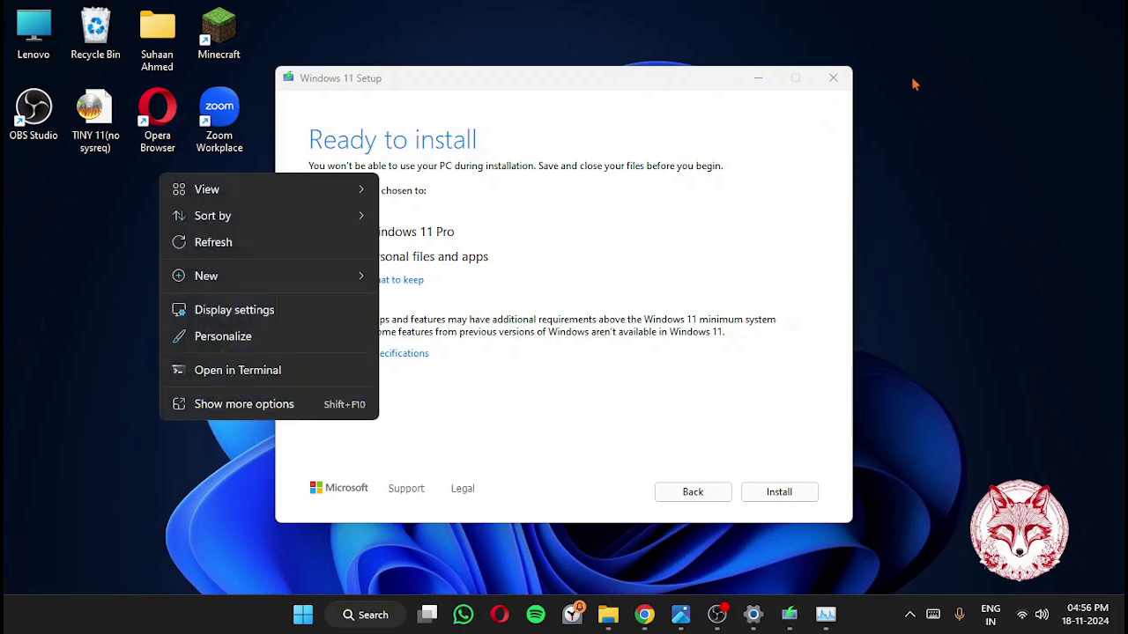
left_click(826, 89)
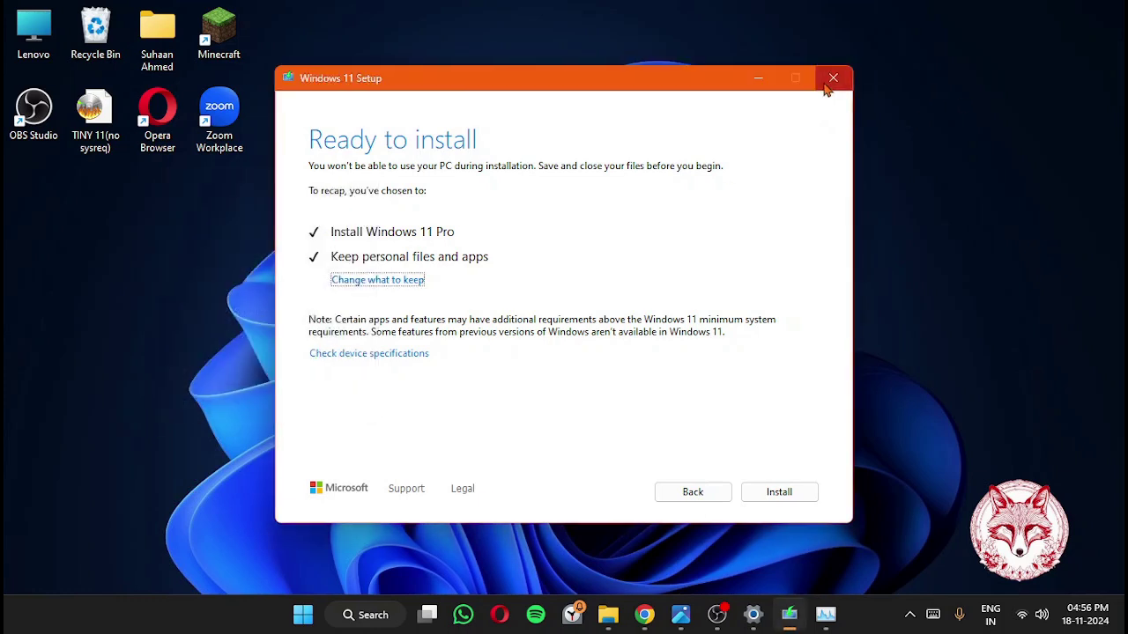
Quit Windows 11 Setup from the Ready to install page without starting the installation, and confirm quitting.
left_click(833, 78)
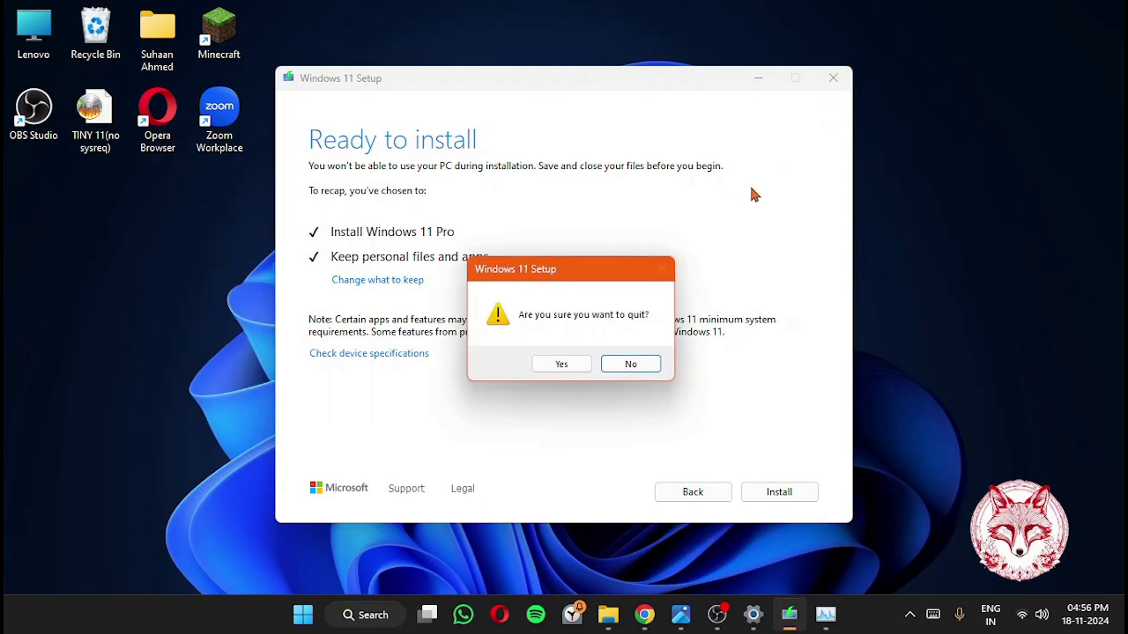
left_click(585, 371)
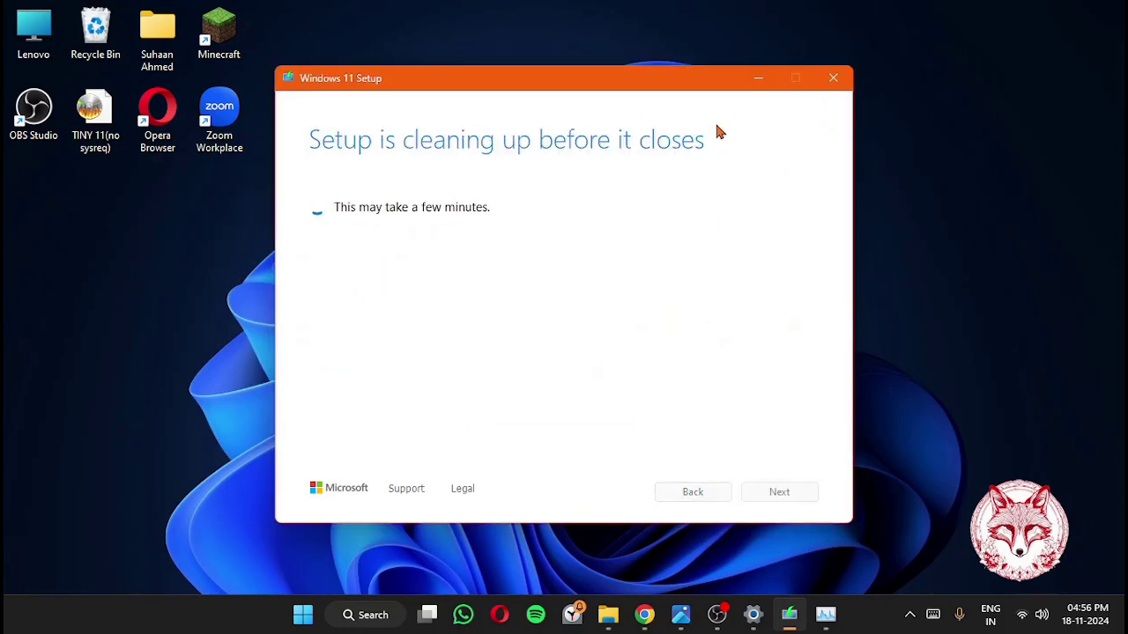
left_click_drag(432, 251, 793, 500)
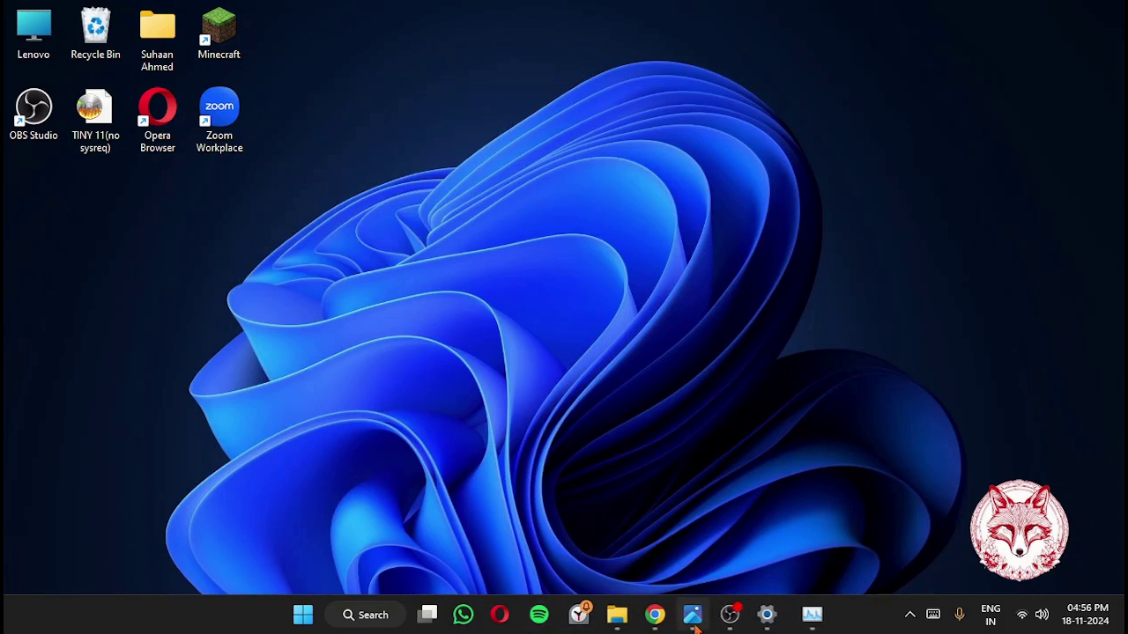
mouse_move(771, 614)
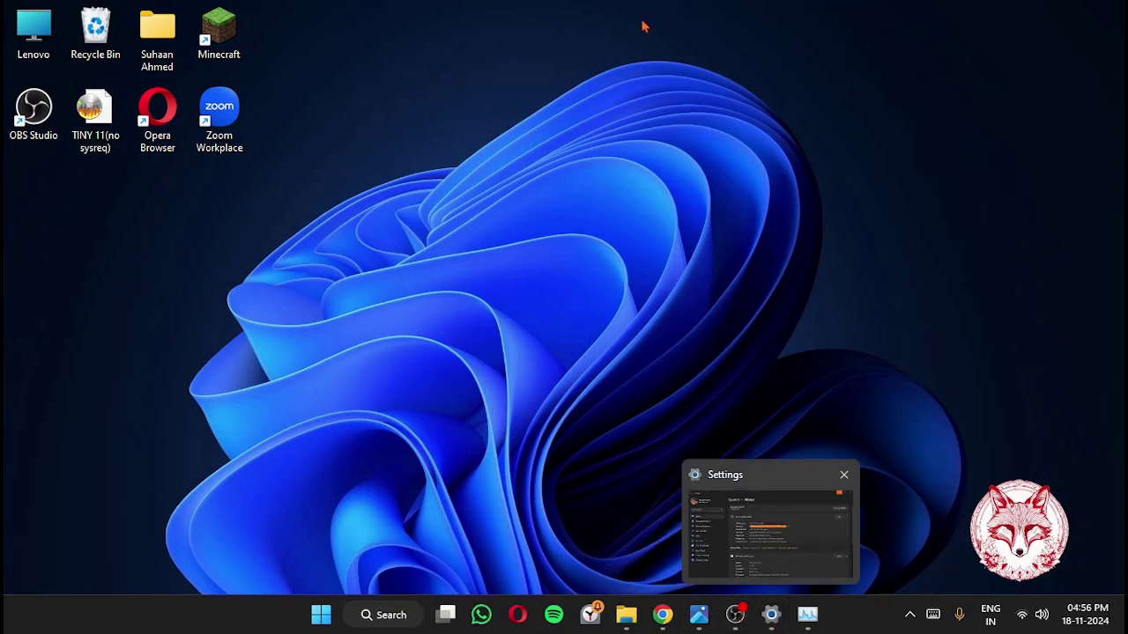
left_click_drag(367, 178, 984, 448)
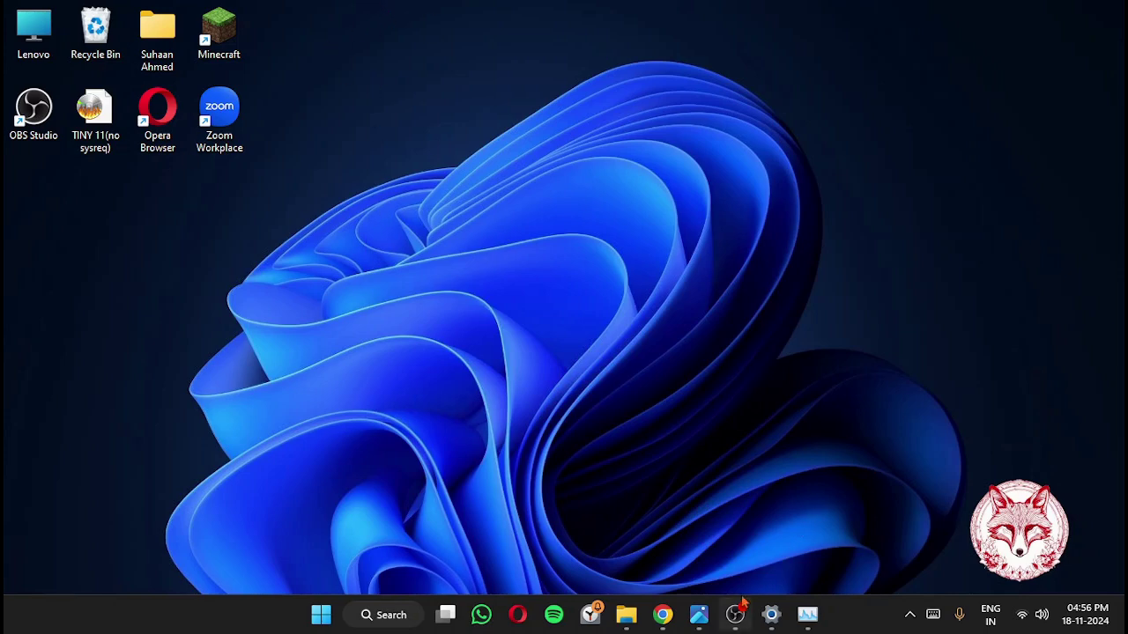
mouse_move(737, 623)
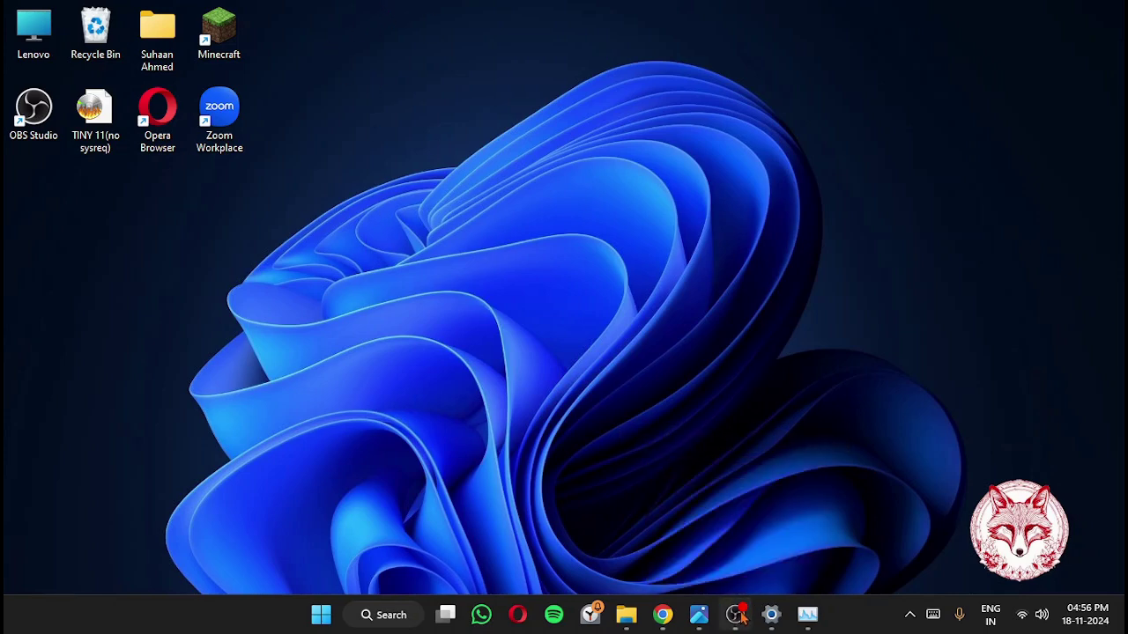